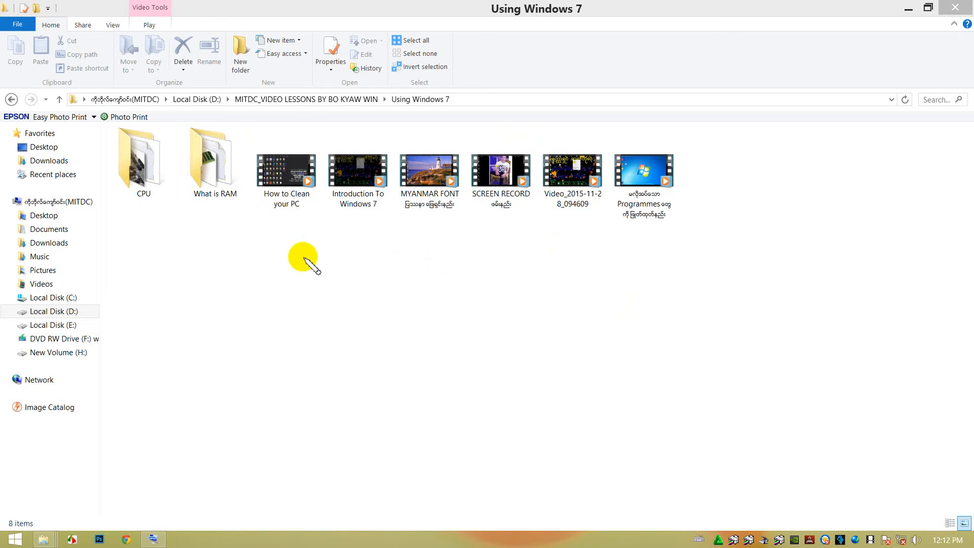
Select all the folders and videos in the Using Windows 7 folder and view their combined properties.
left_click_drag(706, 245, 139, 148)
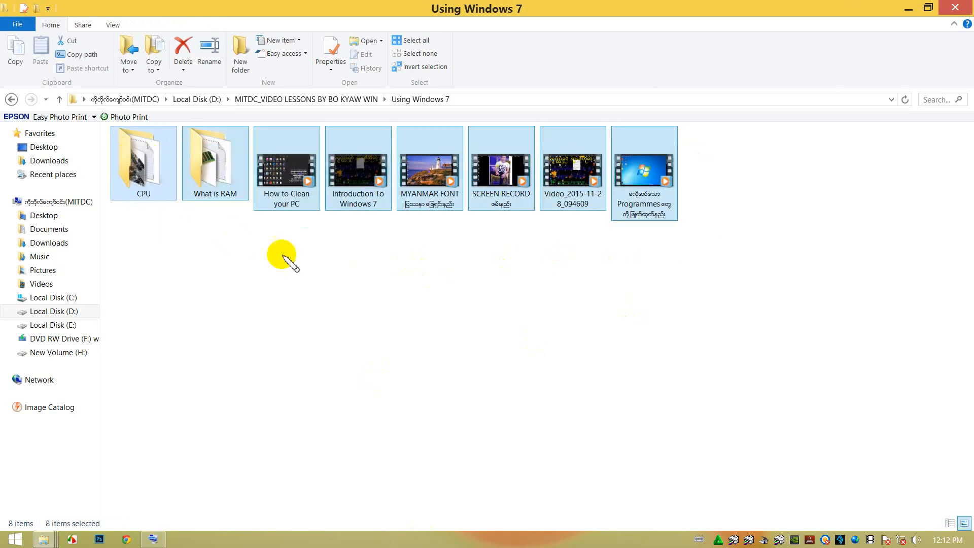
left_click(292, 257)
left_click_drag(709, 255, 139, 154)
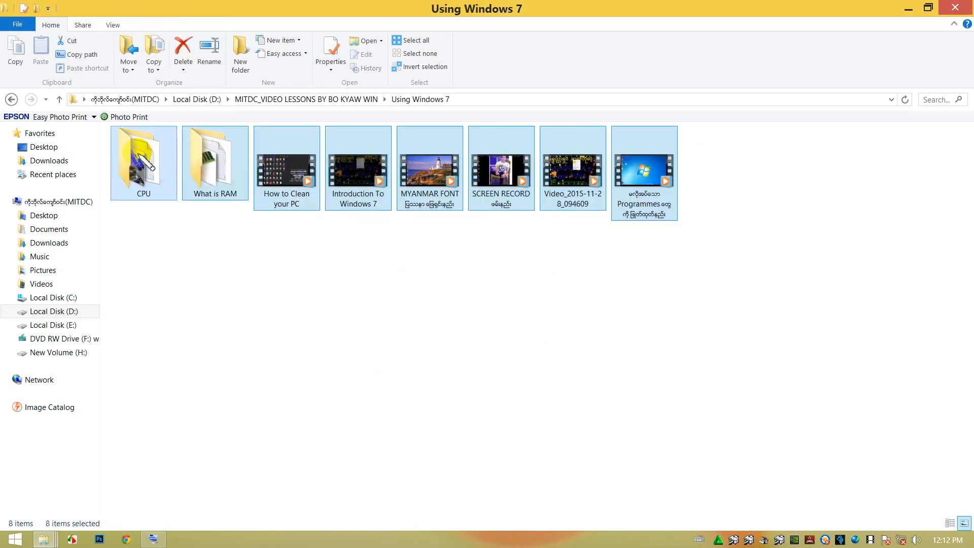
right_click(139, 155)
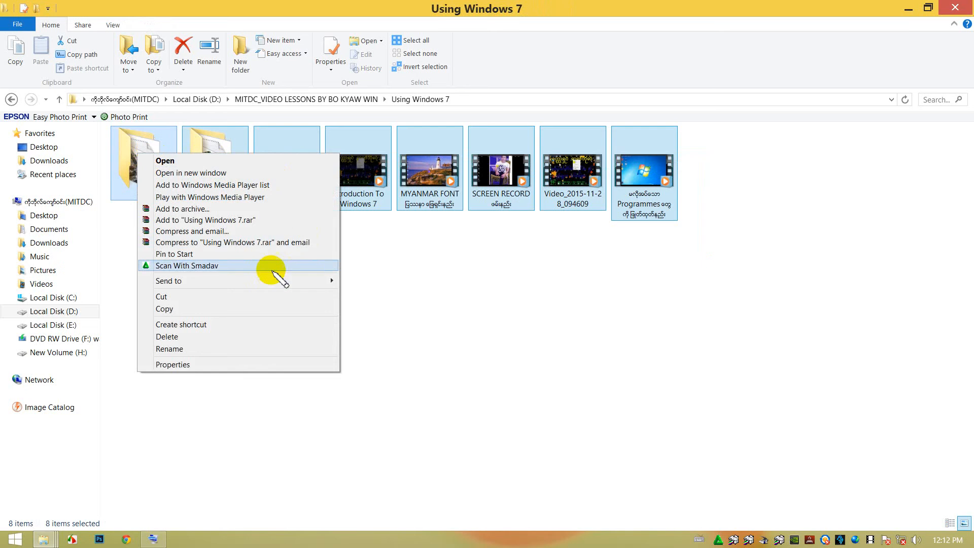
mouse_move(323, 281)
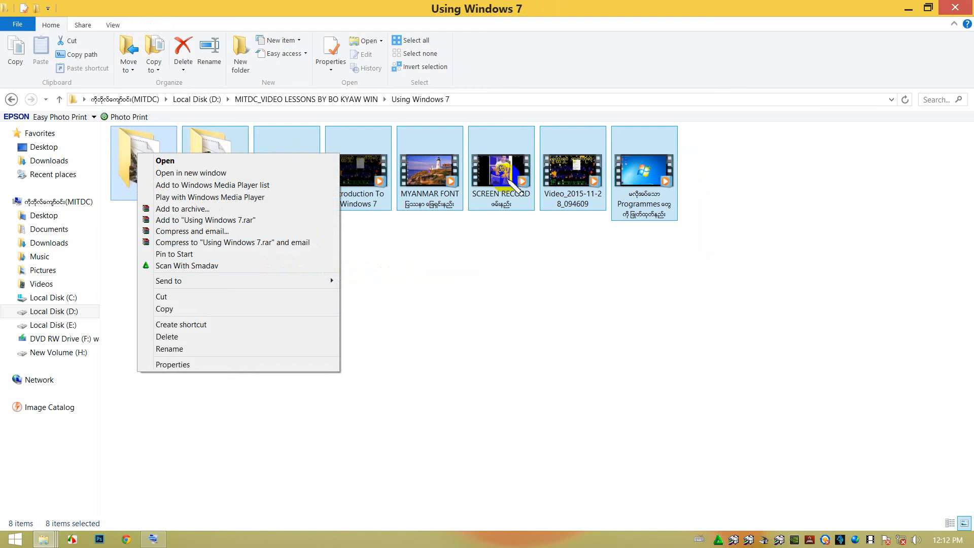
left_click(196, 365)
left_click_drag(293, 168, 547, 234)
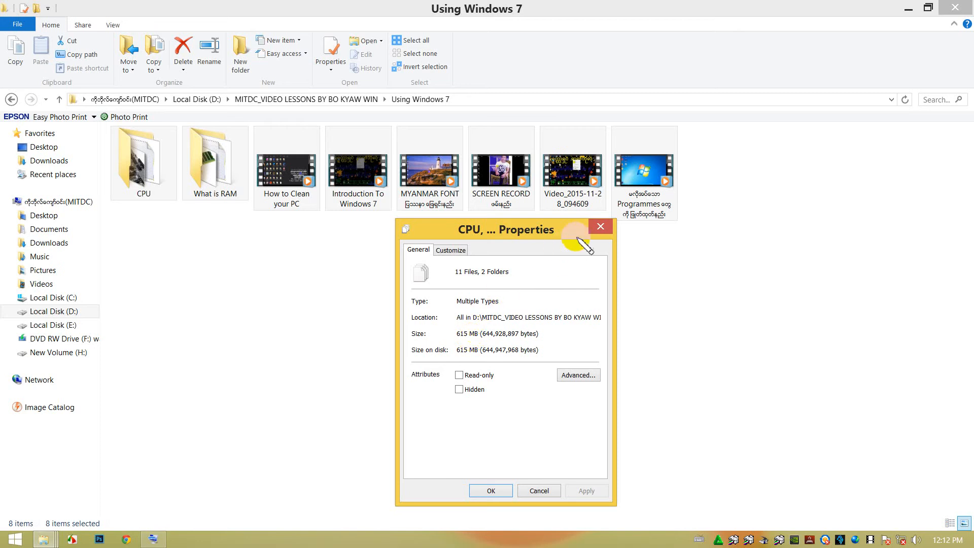
left_click(600, 227)
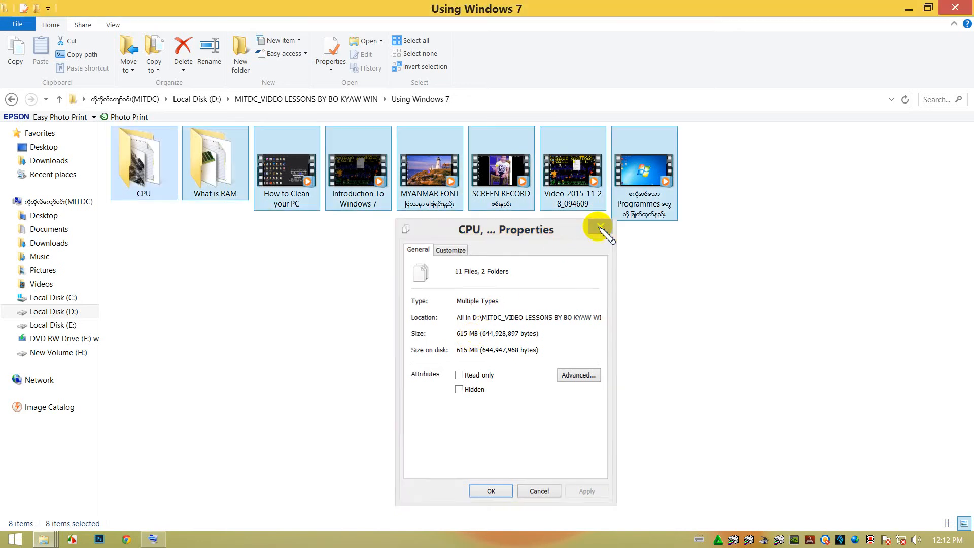
Try to compress all the selected folders and videos in Using Windows 7 into a zipped folder.
right_click(203, 174)
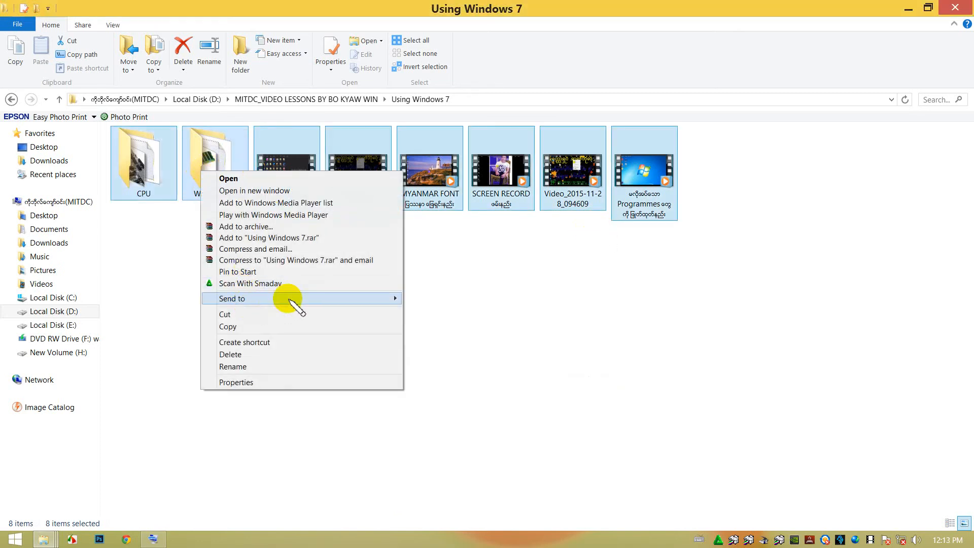
mouse_move(392, 298)
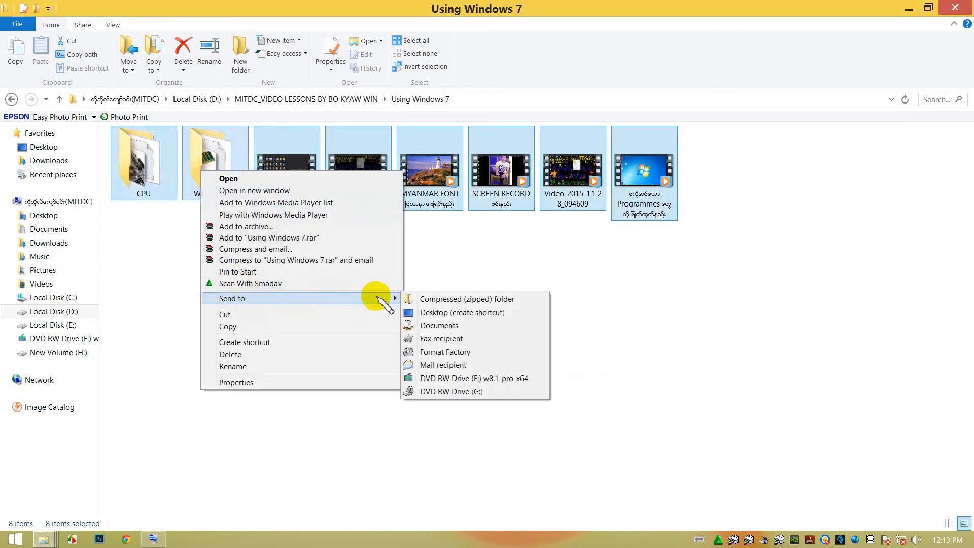
left_click(453, 299)
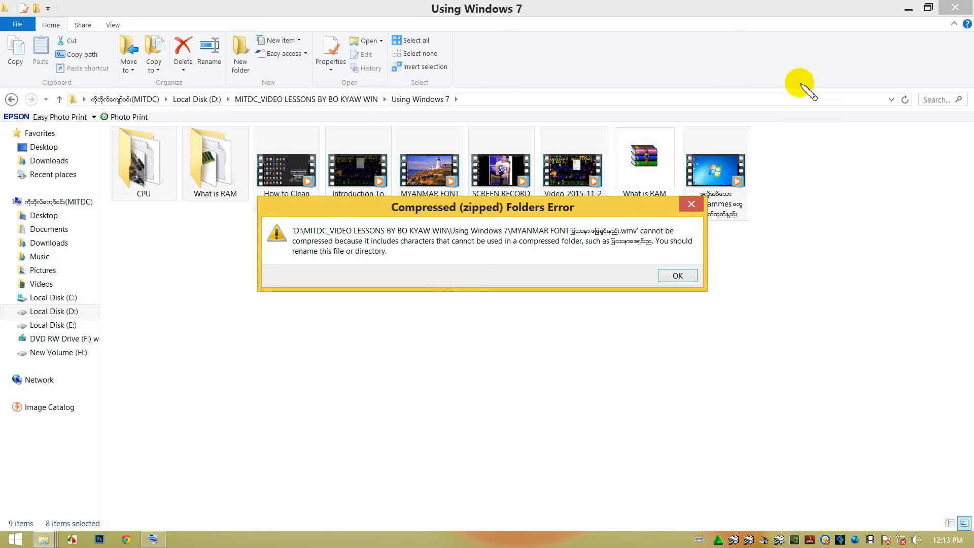
left_click(691, 205)
left_click(632, 212)
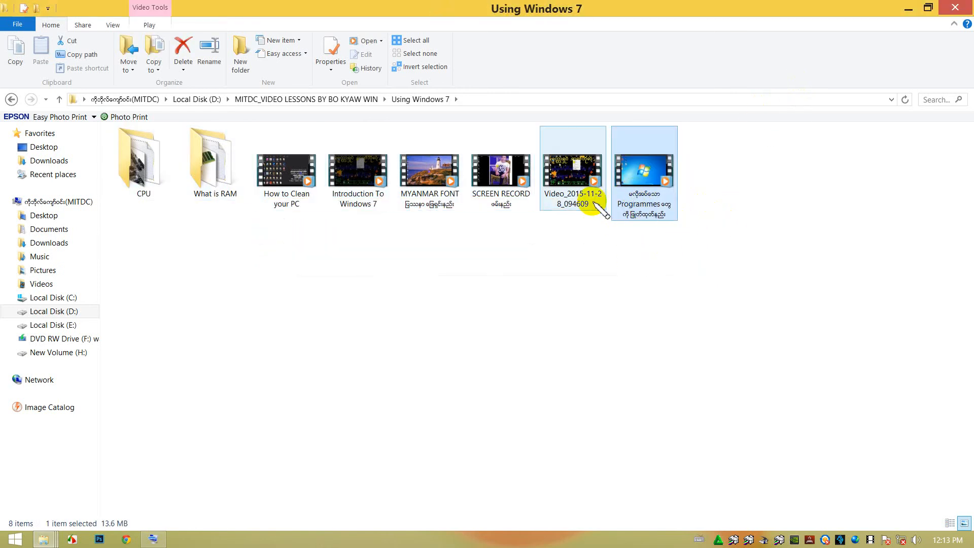
mouse_move(654, 195)
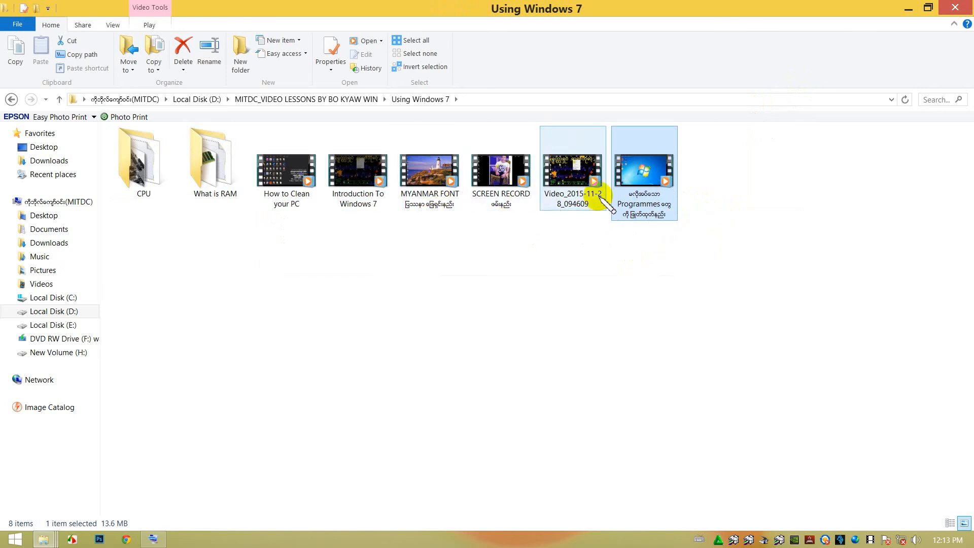
left_click(530, 240)
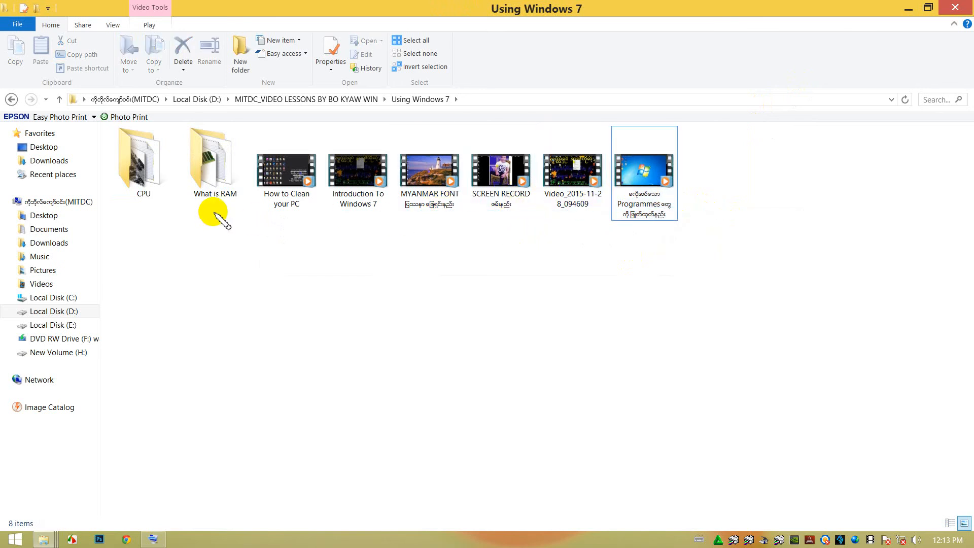
Return to the parent video lessons folder and look through the first two subfolders of the 3Ds Max 2017 lessons.
left_click(12, 99)
scroll(195, 167, "up", 7)
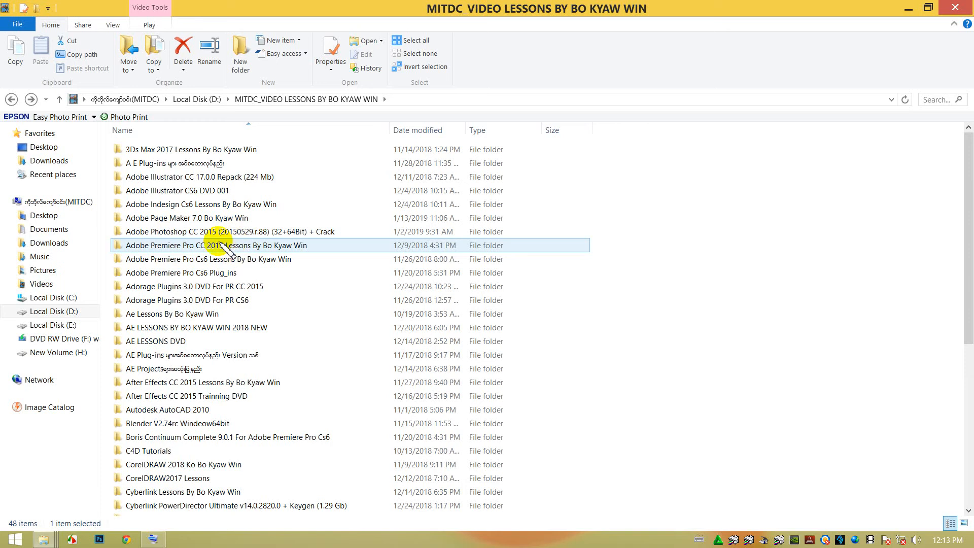
double_click(192, 149)
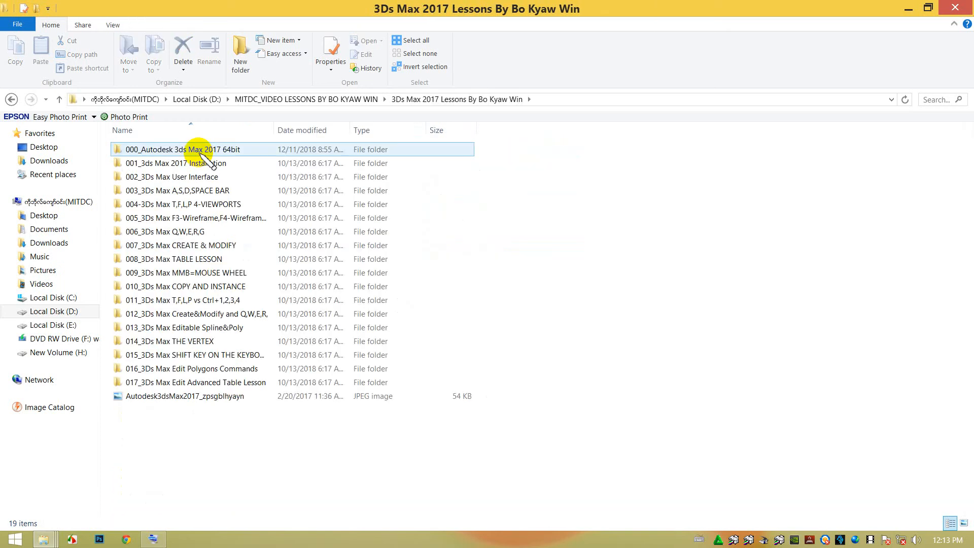
left_click_drag(273, 130, 360, 136)
double_click(152, 149)
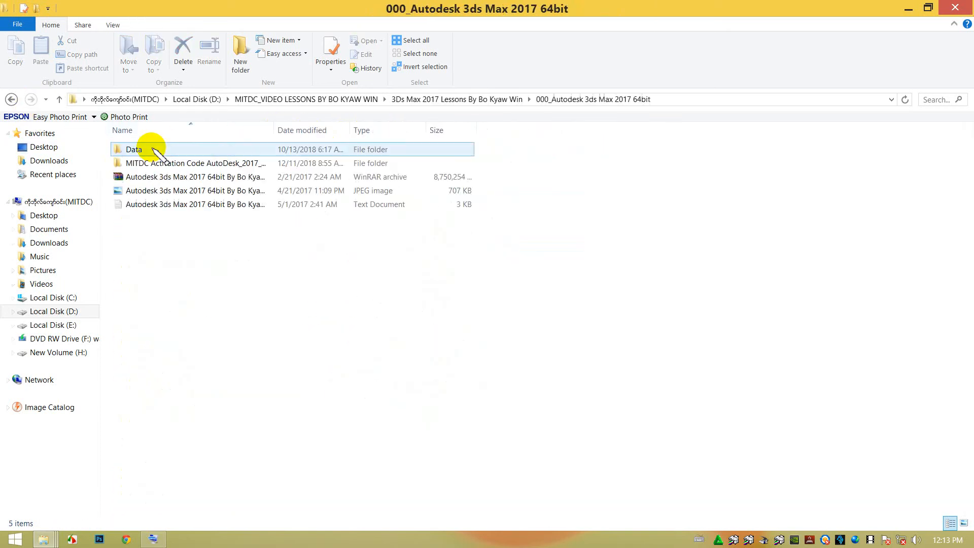
left_click(10, 99)
double_click(163, 163)
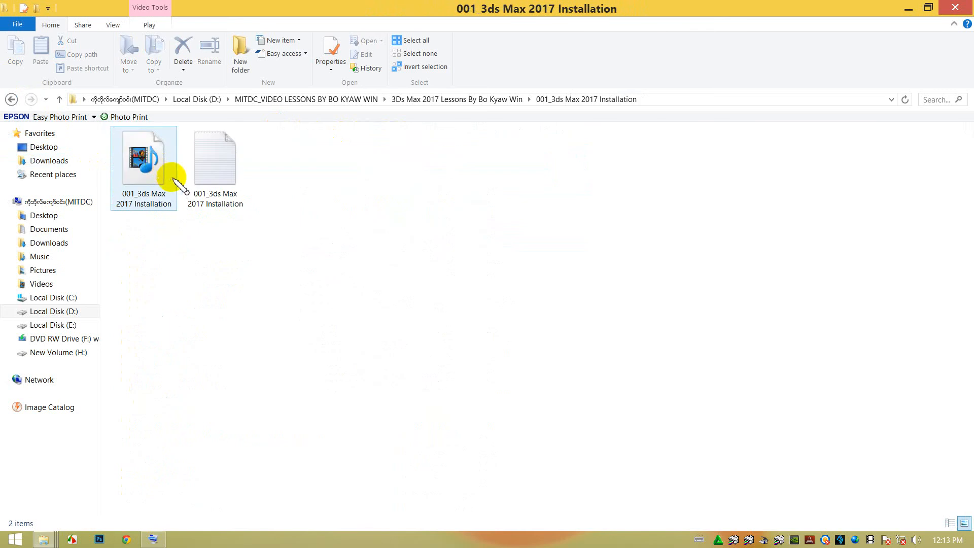
left_click(12, 99)
left_click(12, 98)
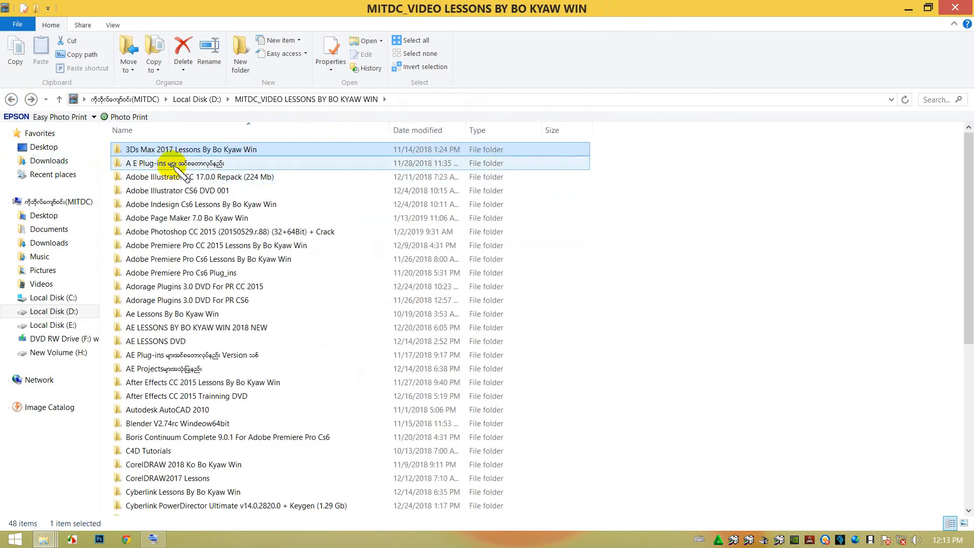
Open the MITDC Files folder inside the Adobe Page Maker 7.0 lessons folder.
left_click(213, 259)
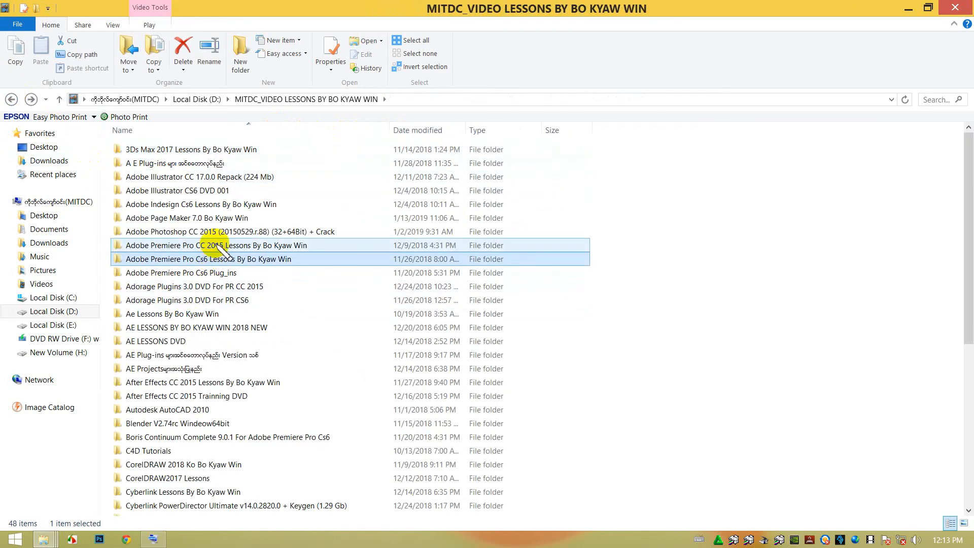
left_click(209, 220)
double_click(209, 220)
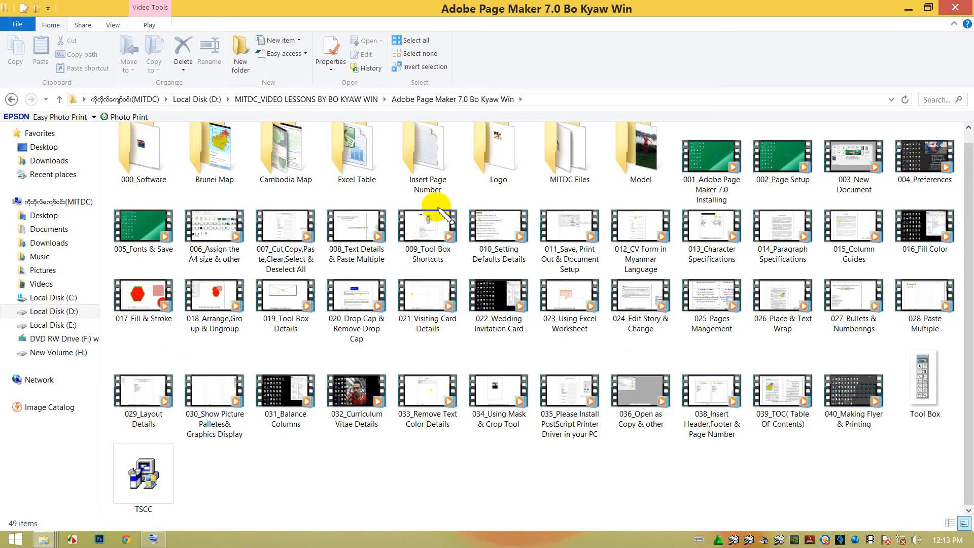
double_click(568, 152)
scroll(315, 274, "down", 2)
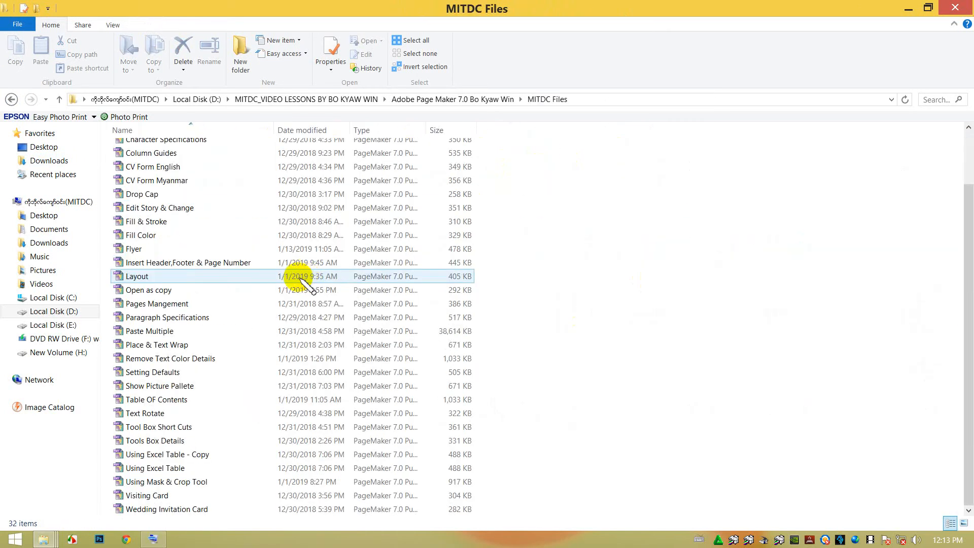
scroll(306, 284, "up", 2)
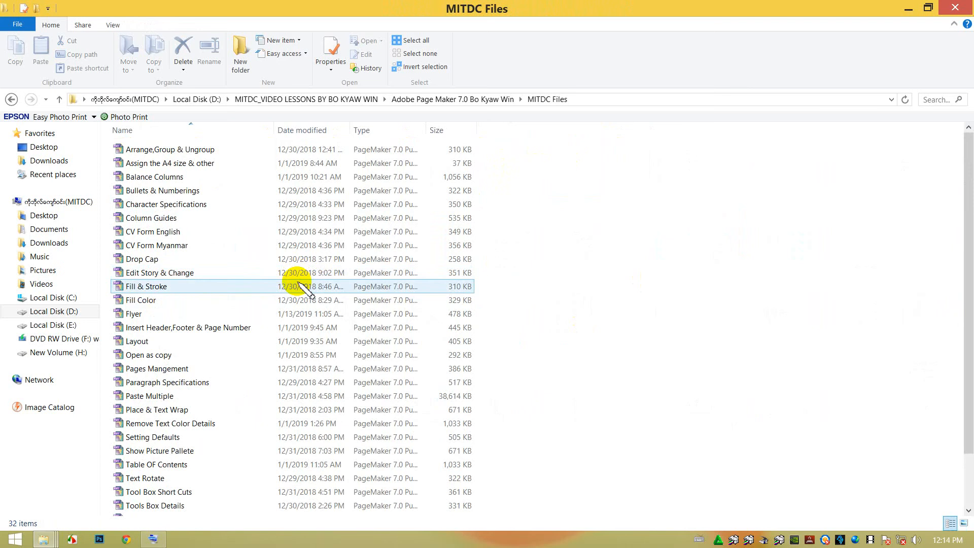
Select all the PageMaker files in MITDC Files and view their combined properties.
key("ctrl+a")
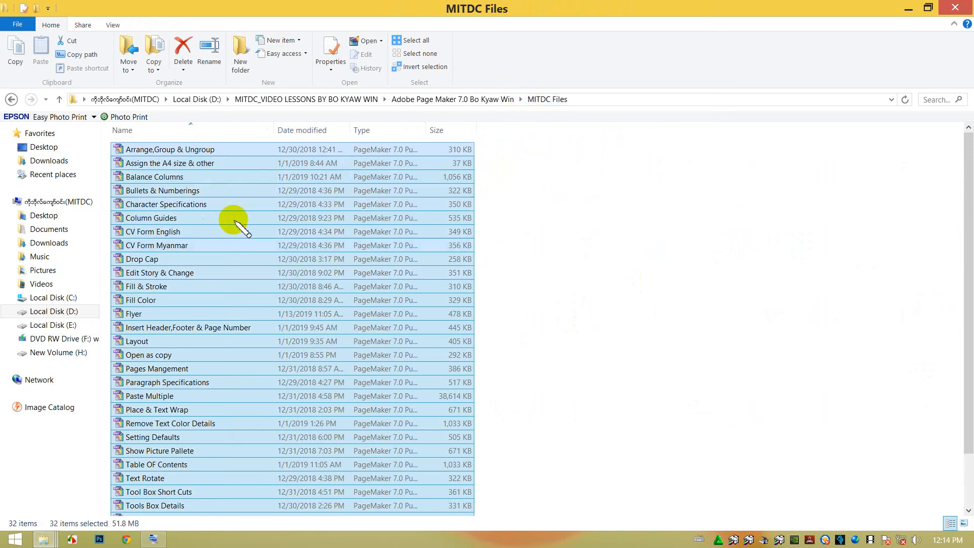
right_click(221, 202)
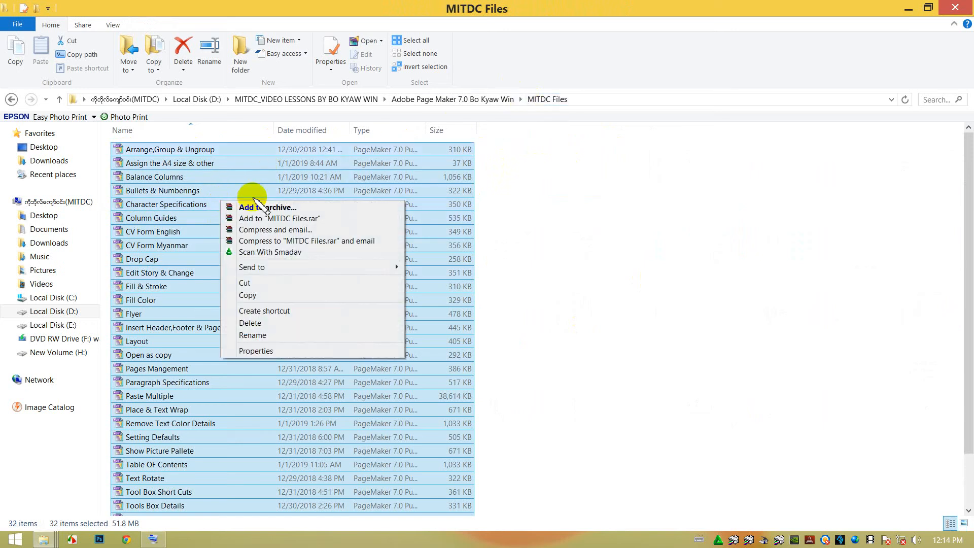
left_click(259, 350)
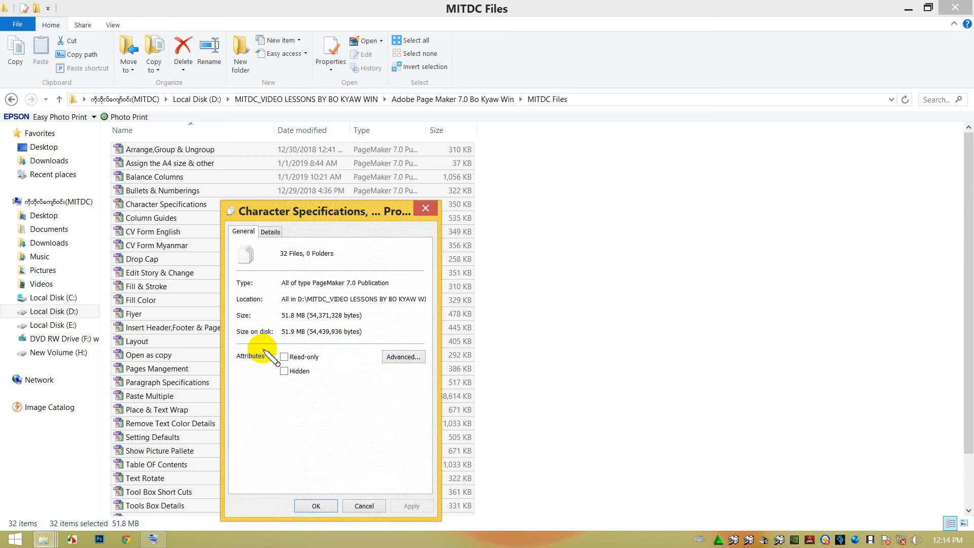
left_click_drag(330, 209, 646, 192)
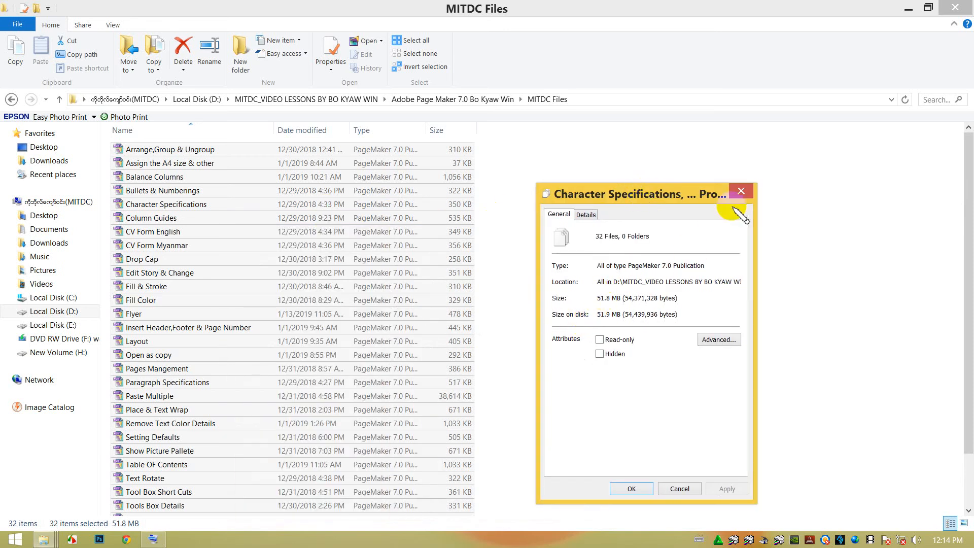
left_click(739, 191)
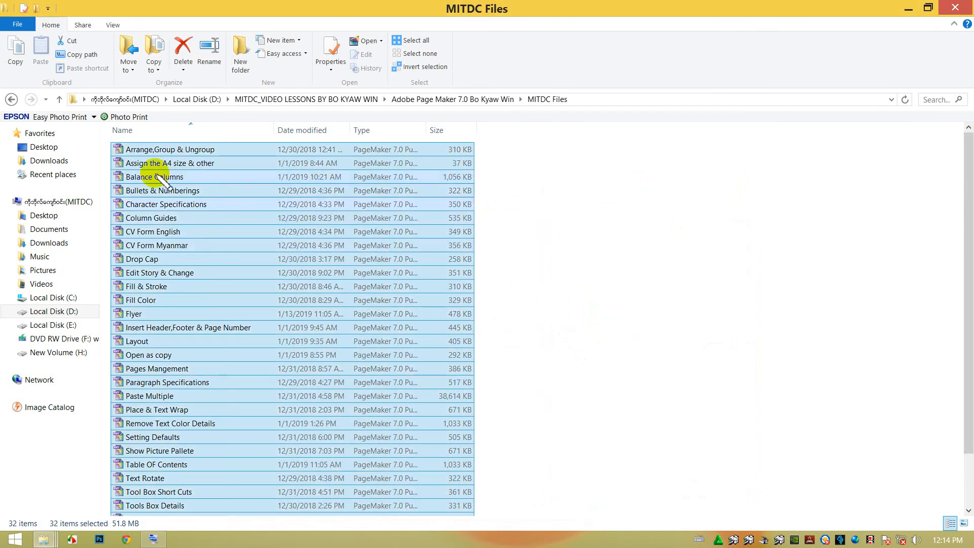
Compress the selected PageMaker files into a zipped folder named "All Pagemaker 7.0 Files".
right_click(163, 199)
mouse_move(322, 265)
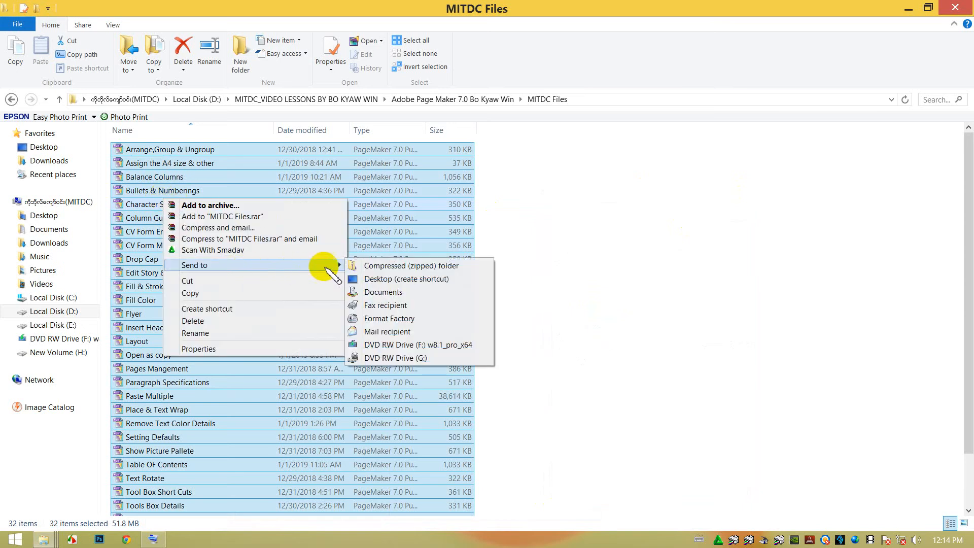
left_click(419, 267)
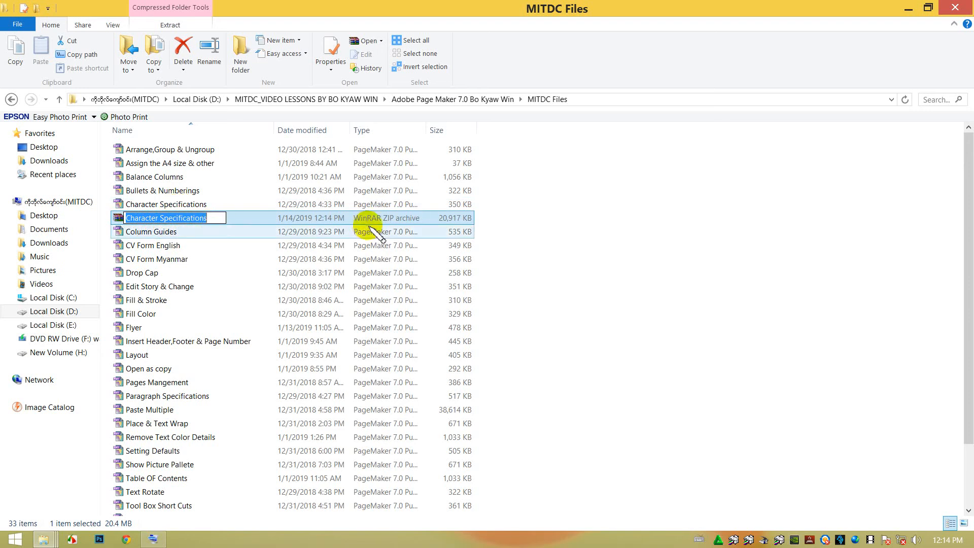
type("All Pagemaker 7.0 Files")
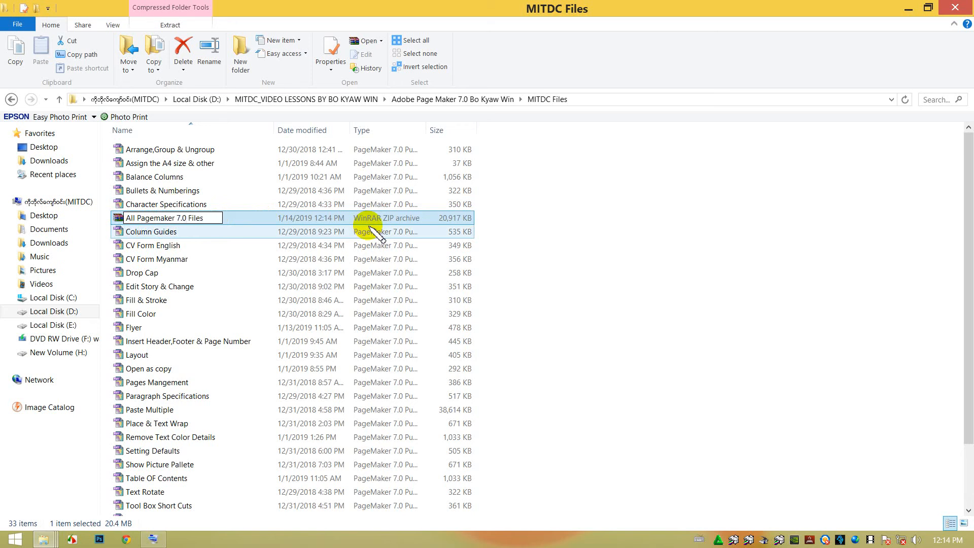
key("Return")
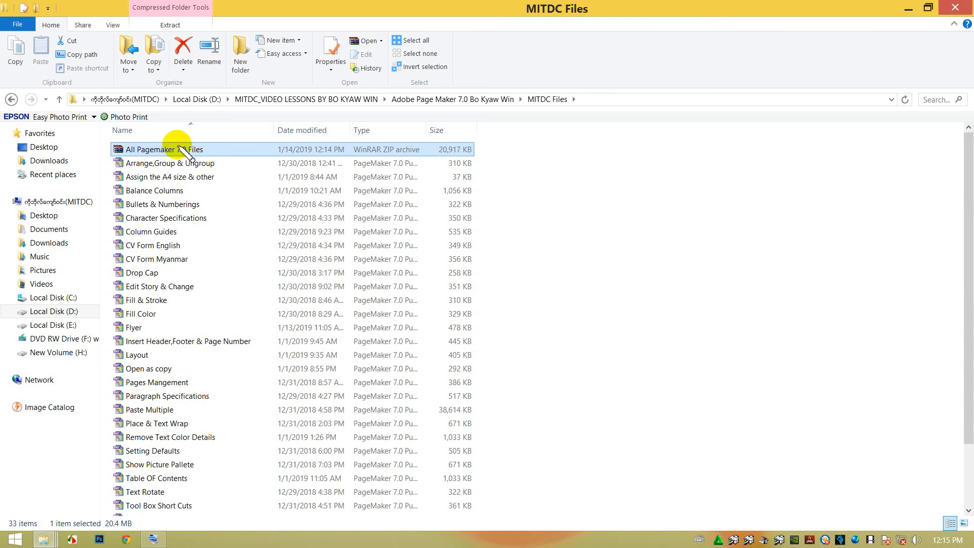
Delete all the original PageMaker files, keeping only the All Pagemaker 7.0 Files archive, and select that archive.
left_click(116, 169)
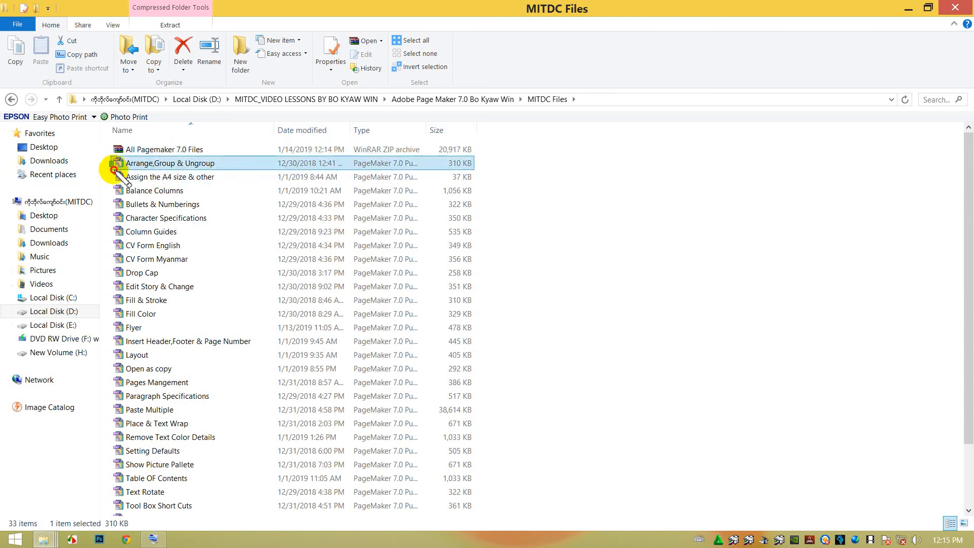
left_click_drag(116, 171, 319, 434)
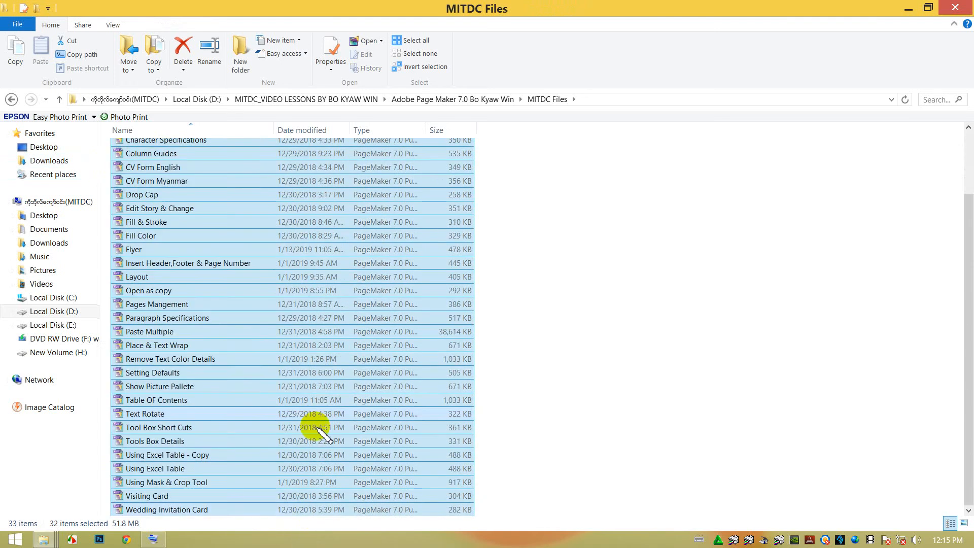
scroll(317, 424, "up", 2)
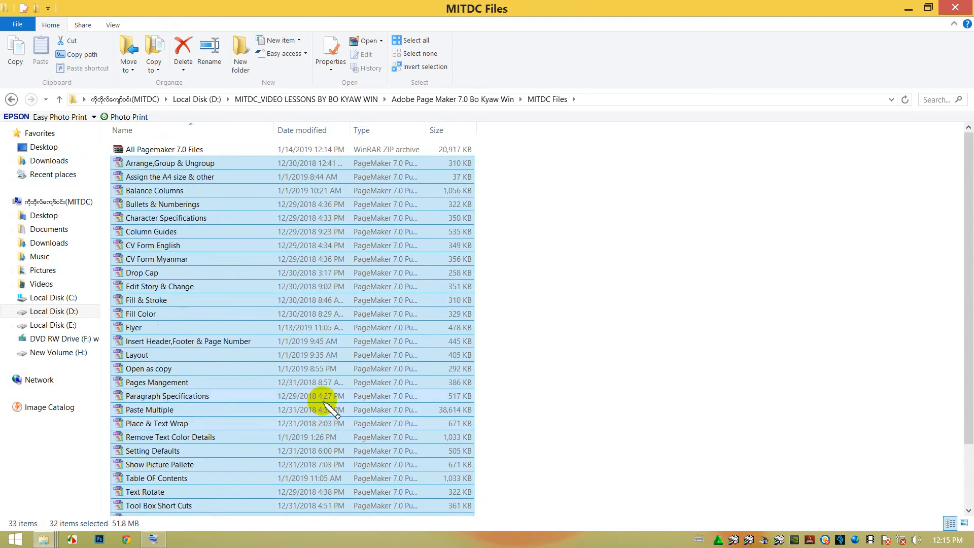
key("Delete")
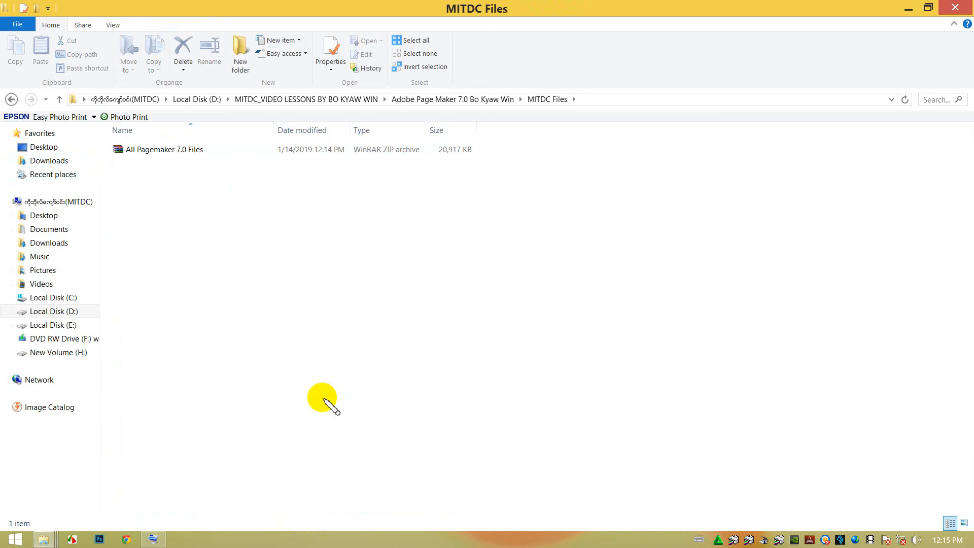
left_click(187, 150)
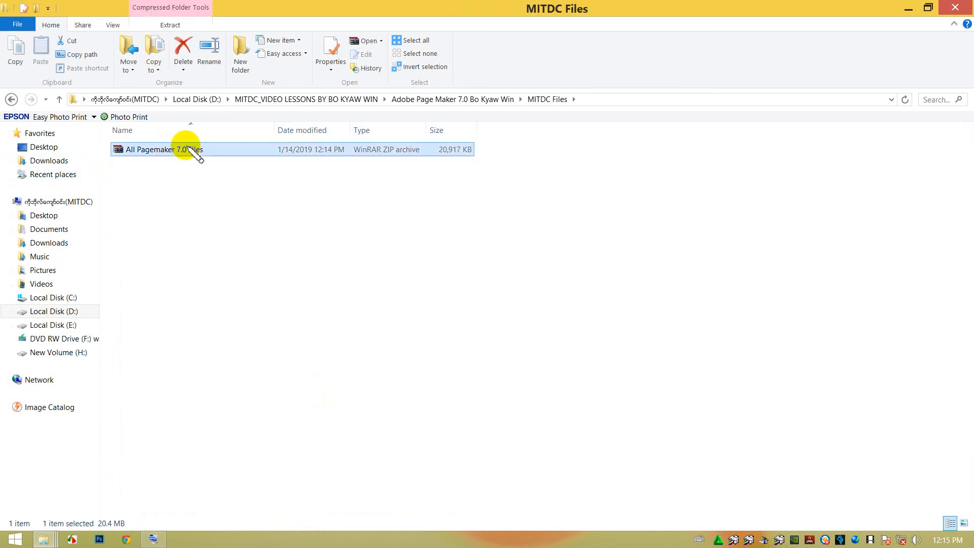
View the properties of the All Pagemaker 7.0 Files archive to check its size, and close them.
right_click(186, 149)
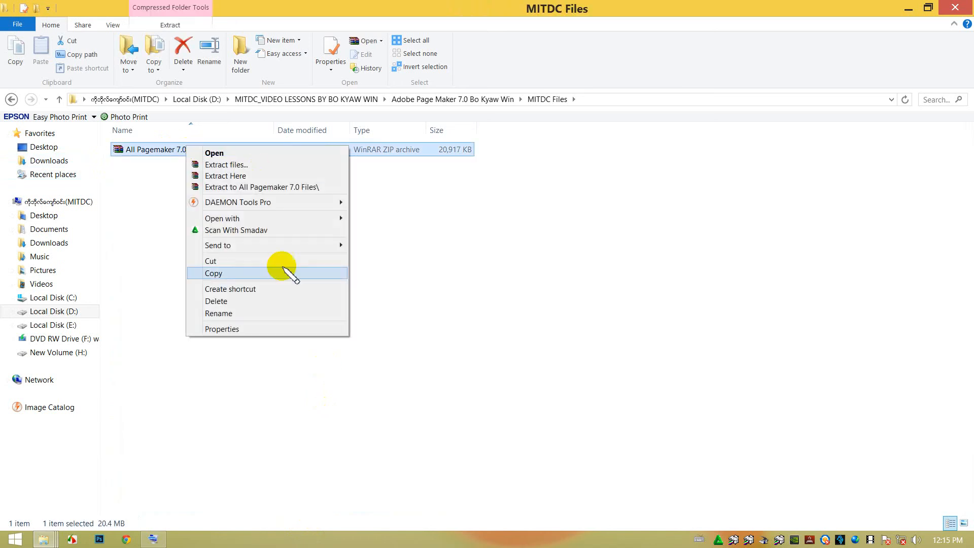
left_click(246, 331)
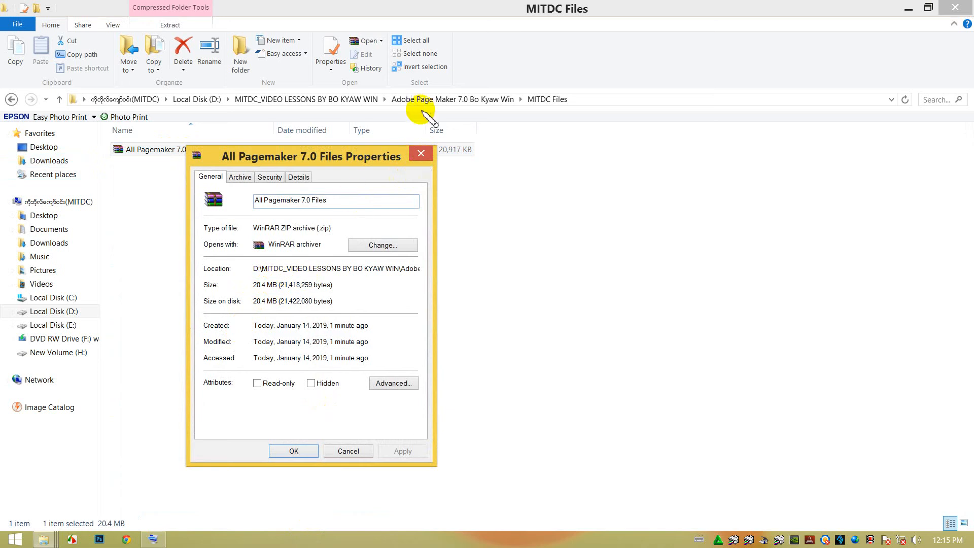
left_click(421, 153)
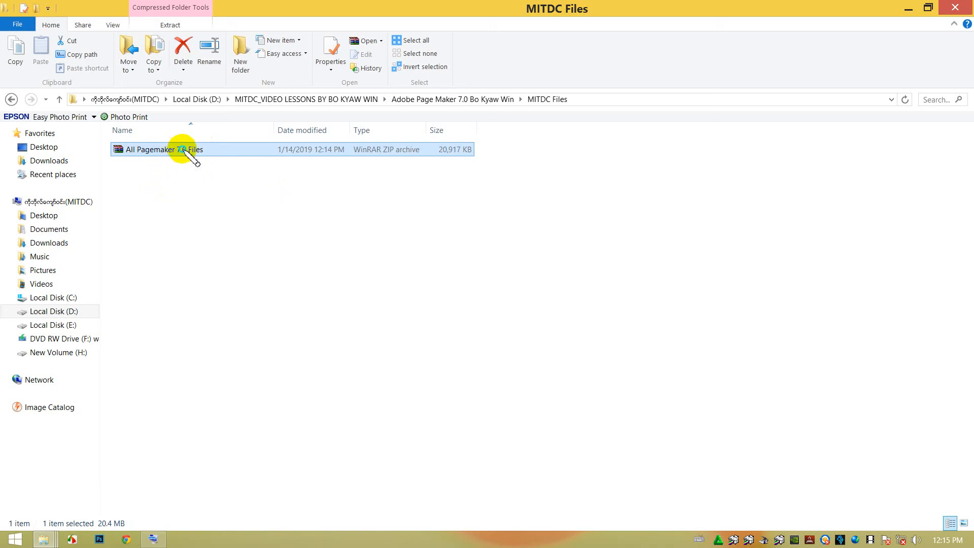
Extract the archive into its own All Pagemaker 7.0 Files folder and review the extracted PageMaker files inside it.
right_click(185, 150)
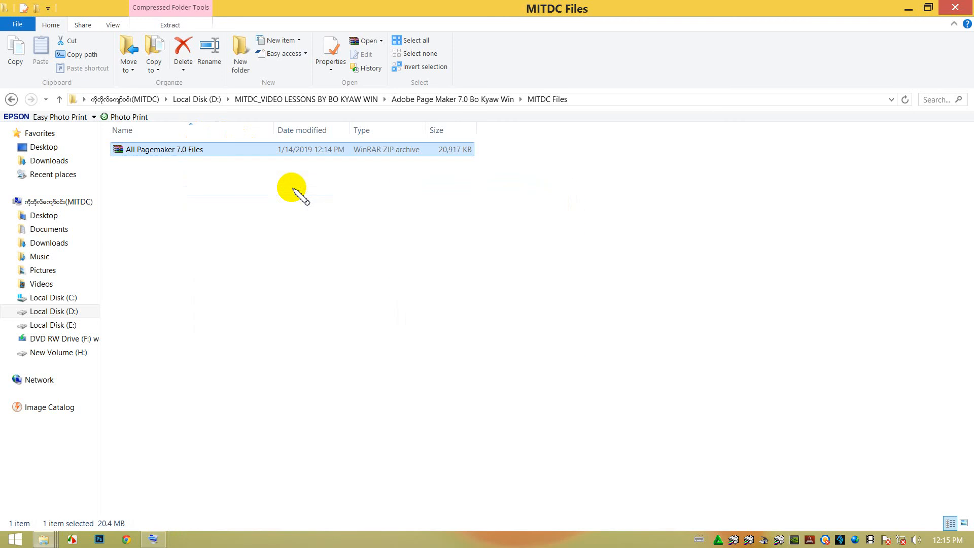
double_click(190, 150)
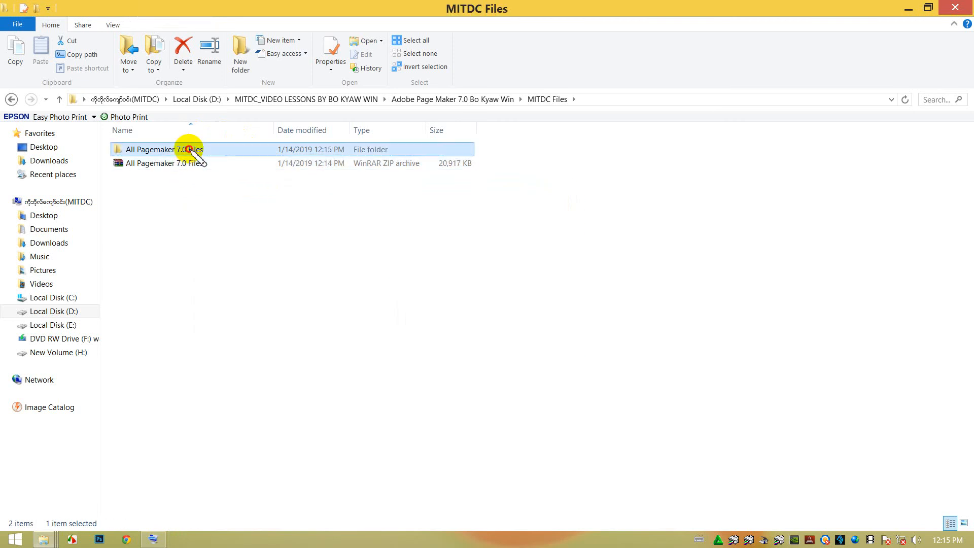
scroll(181, 227, "down", 3)
scroll(180, 223, "up", 2)
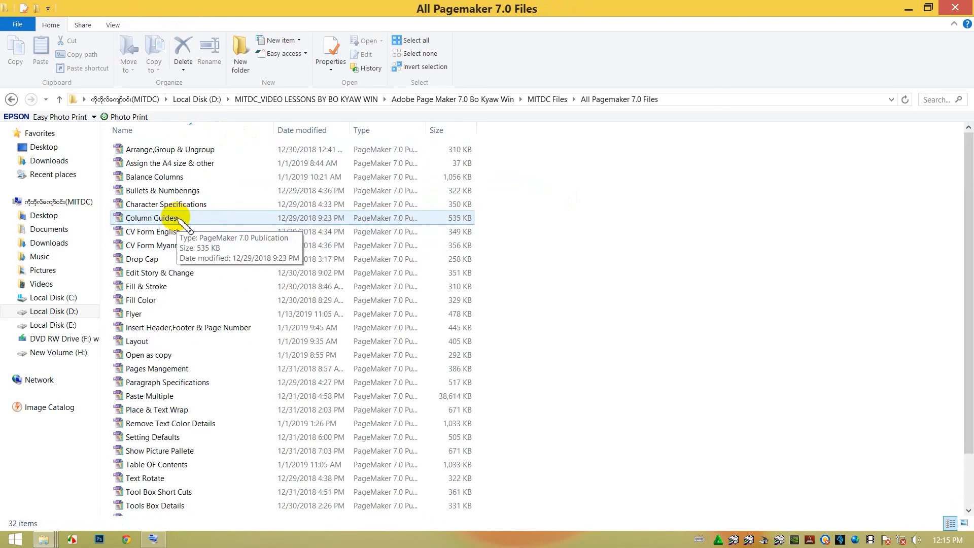
scroll(177, 219, "down", 2)
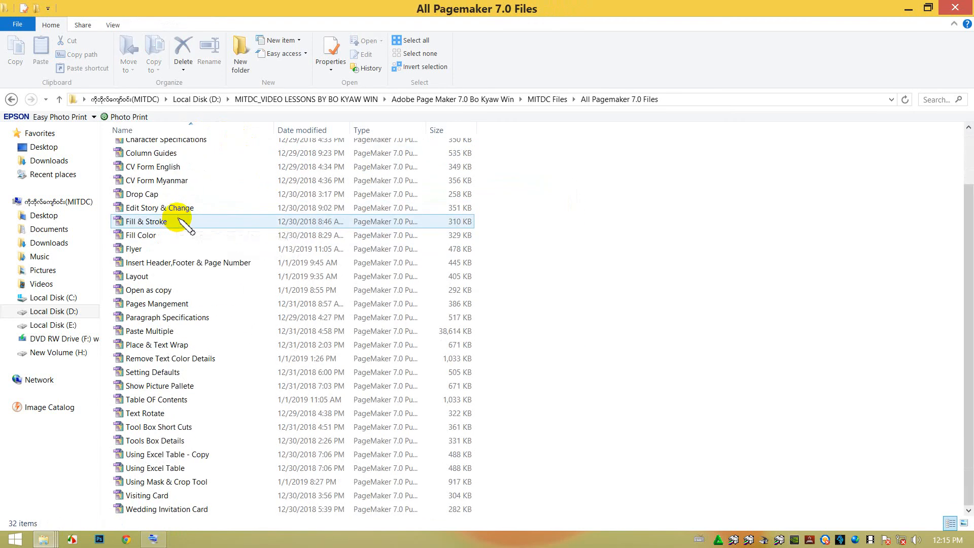
scroll(181, 218, "up", 2)
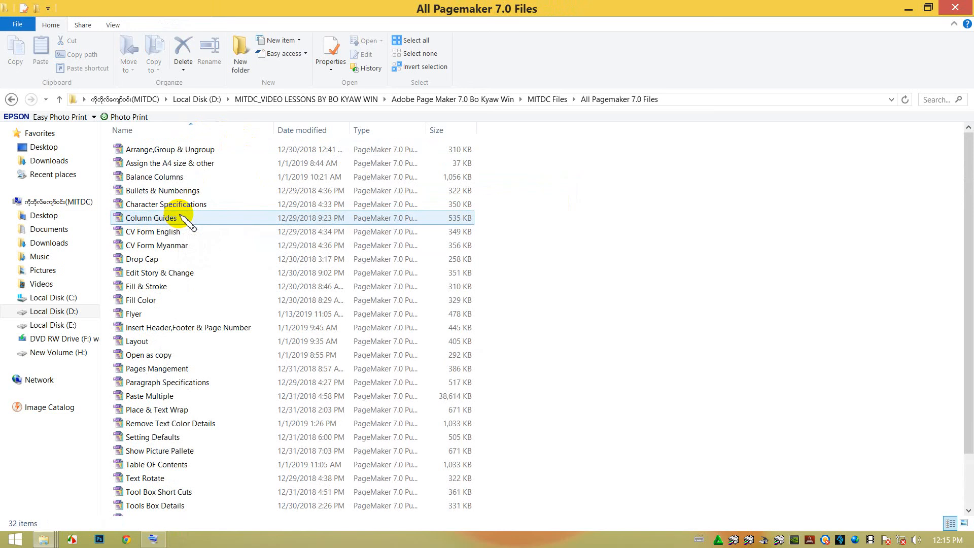
left_click(138, 312)
left_click(12, 100)
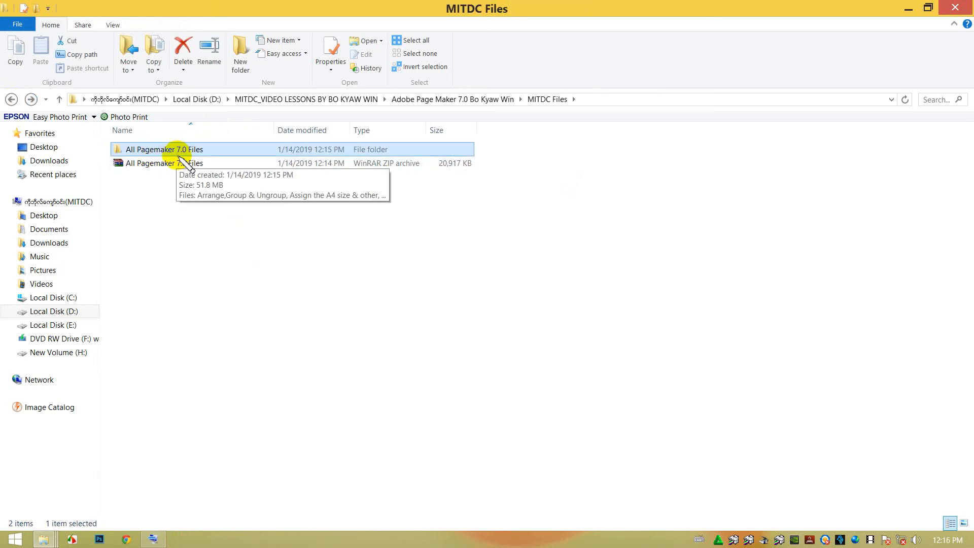
mouse_move(178, 154)
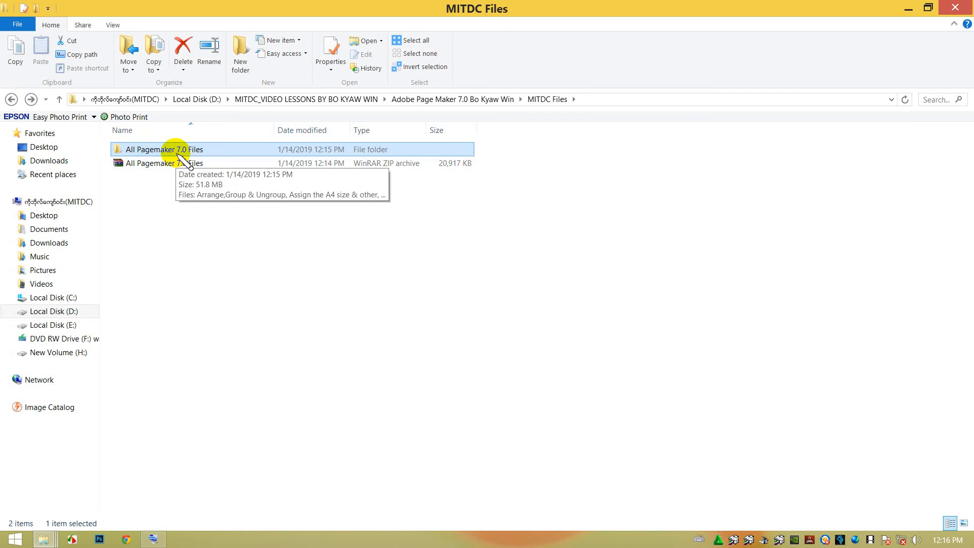
double_click(187, 152)
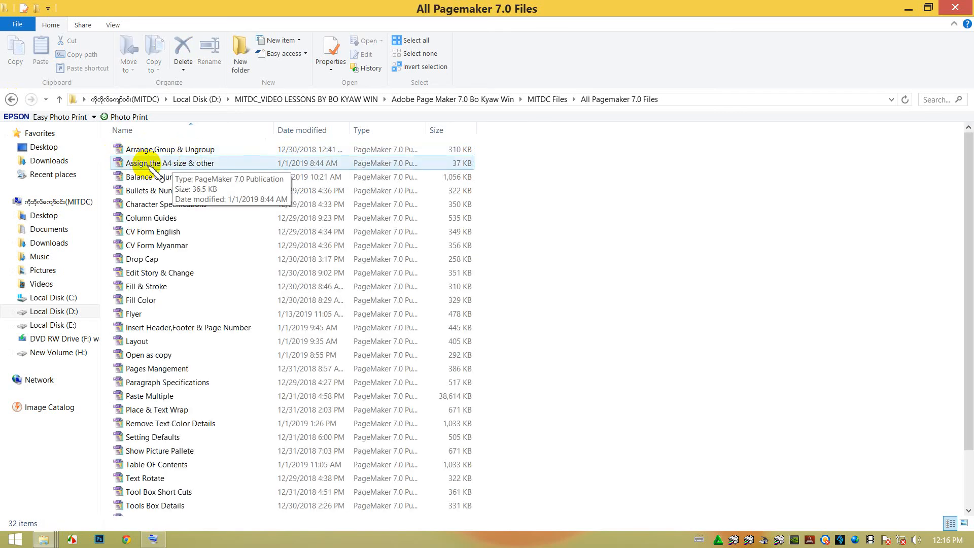
left_click(11, 99)
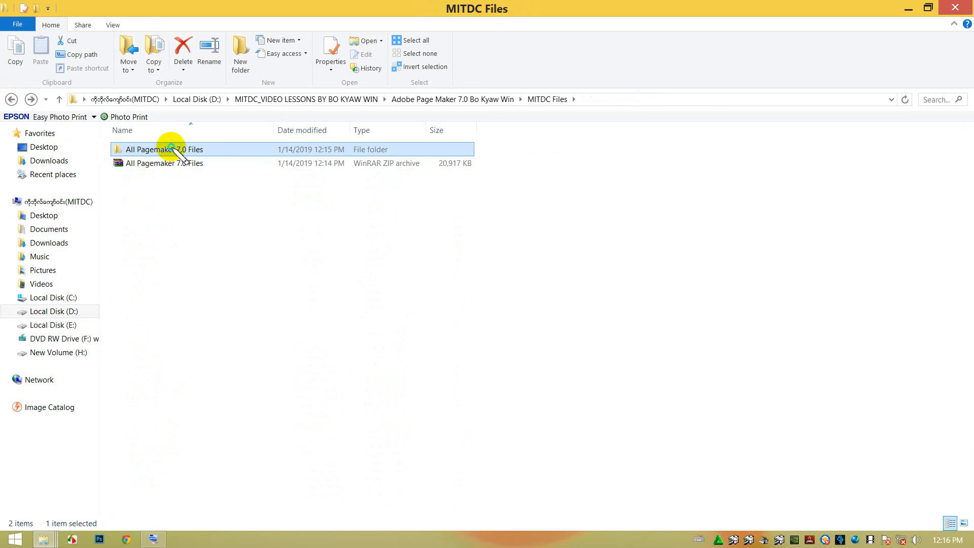
Check the properties of the extracted All Pagemaker 7.0 Files folder and of the ZIP archive to compare their sizes.
right_click(171, 148)
left_click(218, 397)
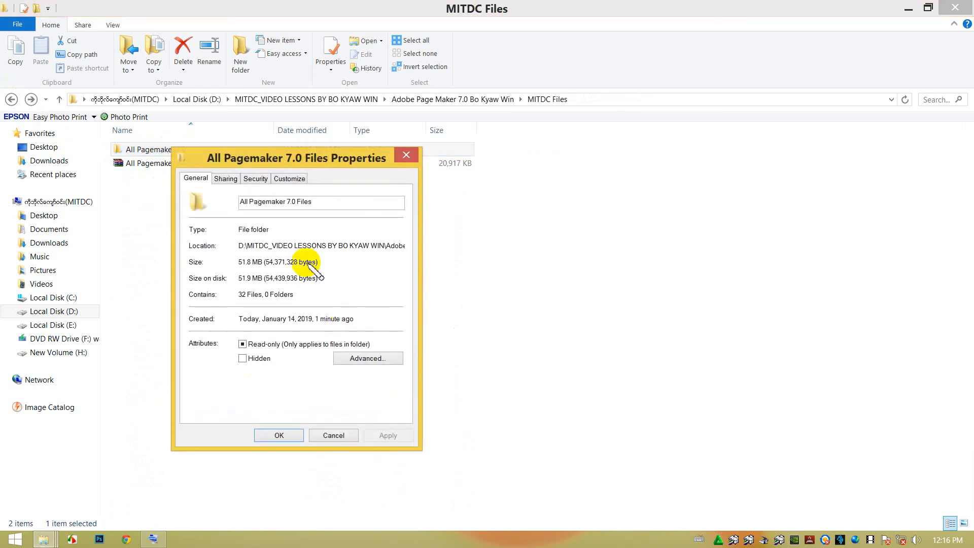
left_click(407, 158)
left_click(194, 166)
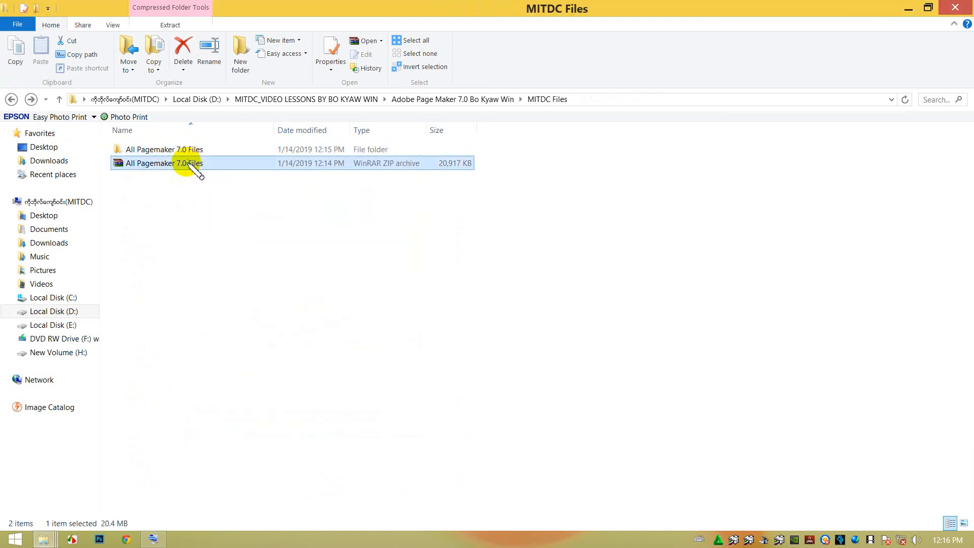
right_click(188, 164)
left_click(231, 346)
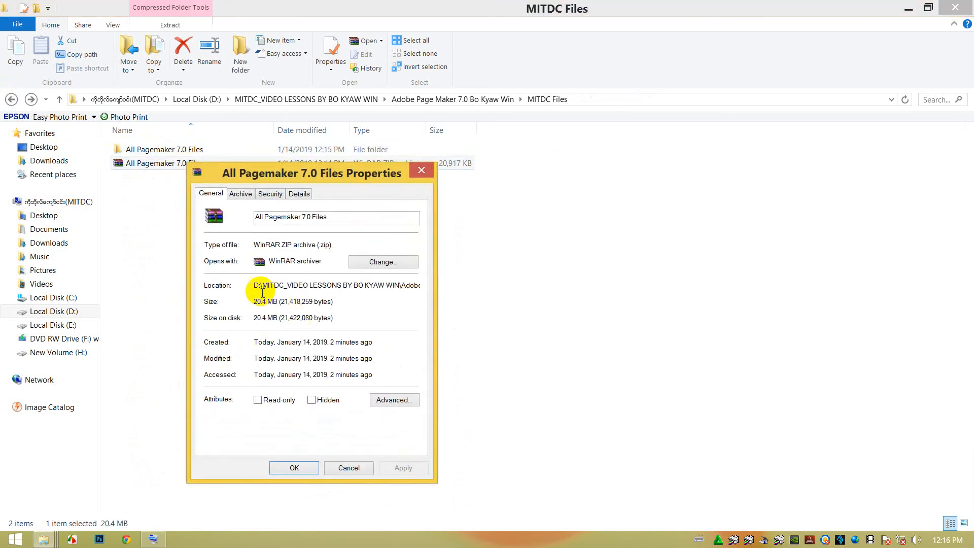
left_click(421, 170)
Delete the extracted All Pagemaker 7.0 Files folder, keeping the ZIP archive.
left_click(189, 148)
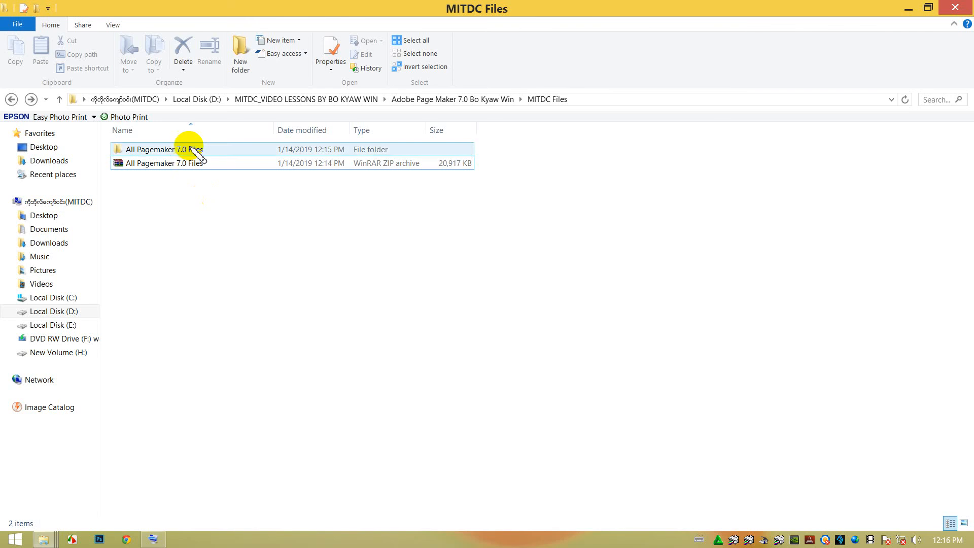
key("Delete")
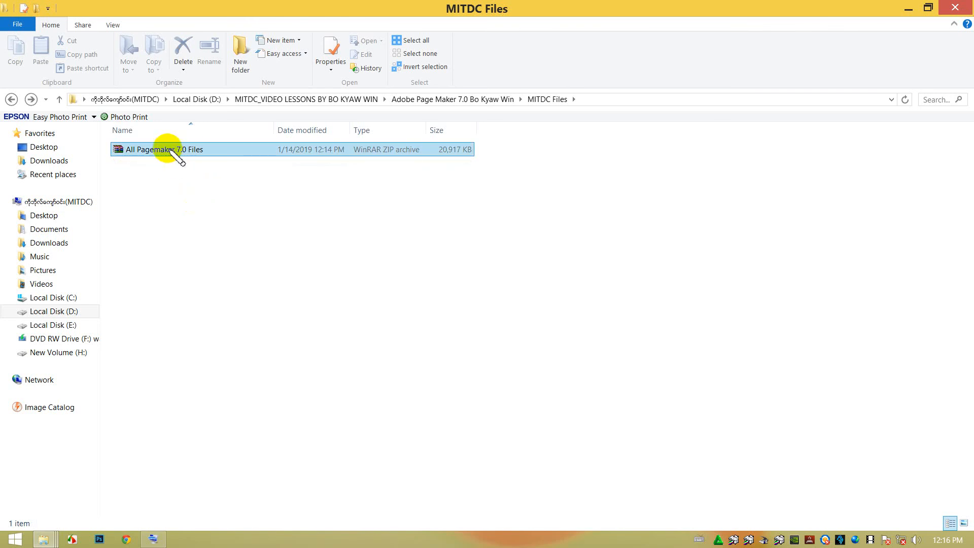
Extract the All Pagemaker 7.0 Files archive directly into the current MITDC Files folder.
left_click(164, 150)
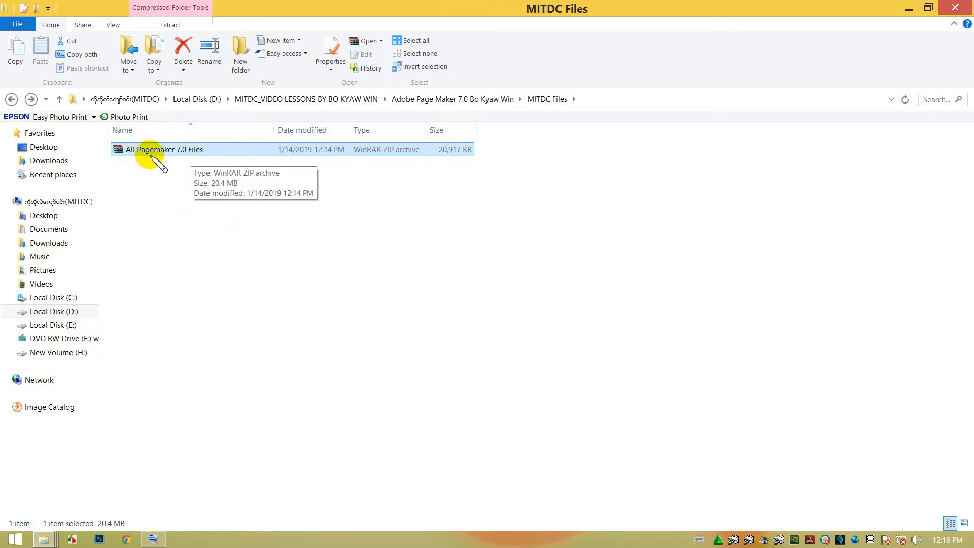
right_click(163, 156)
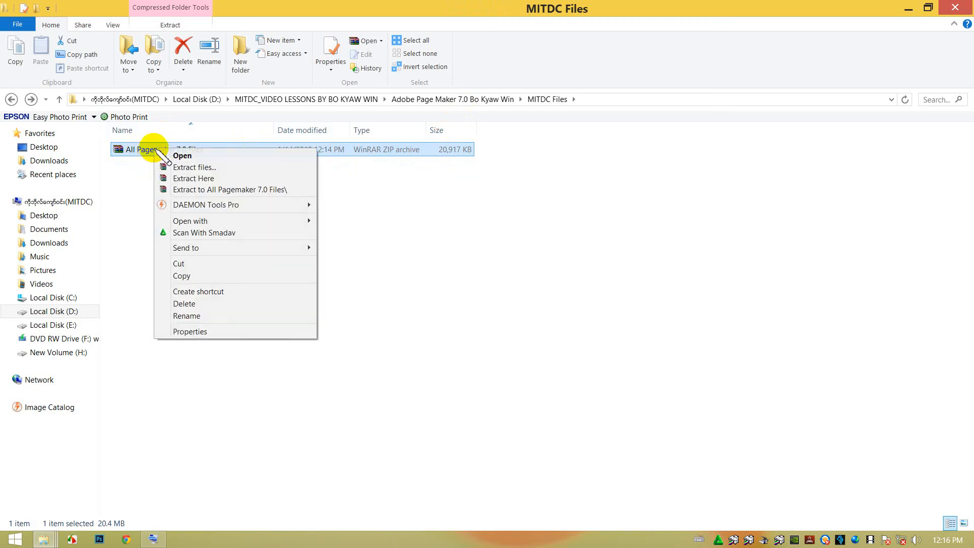
left_click(187, 180)
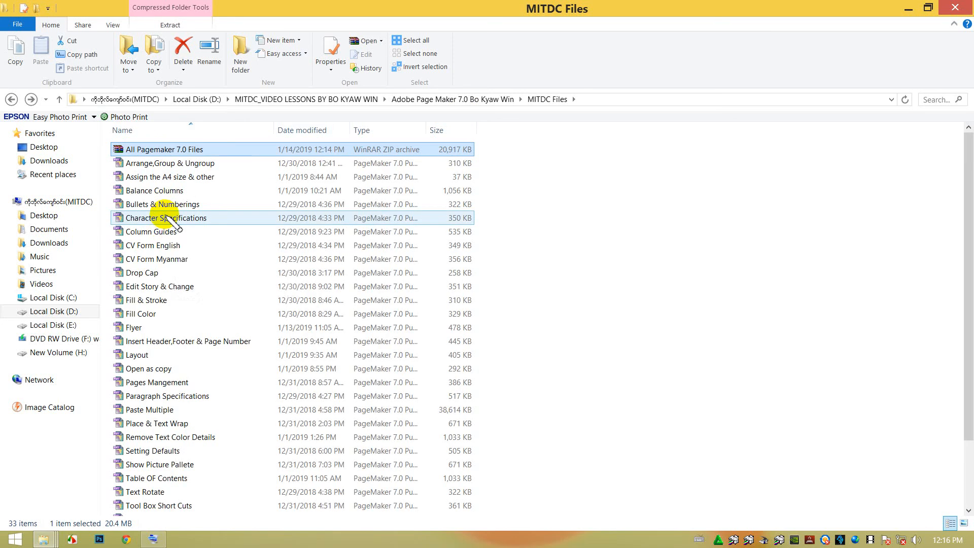
Look through the list of PageMaker files extracted alongside the archive in MITDC Files.
scroll(171, 221, "down", 2)
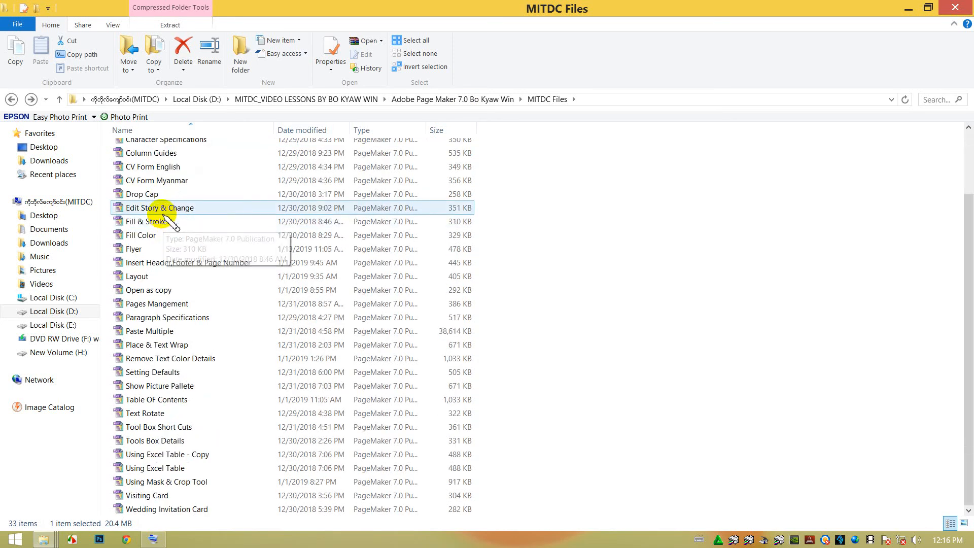
scroll(173, 208, "up", 2)
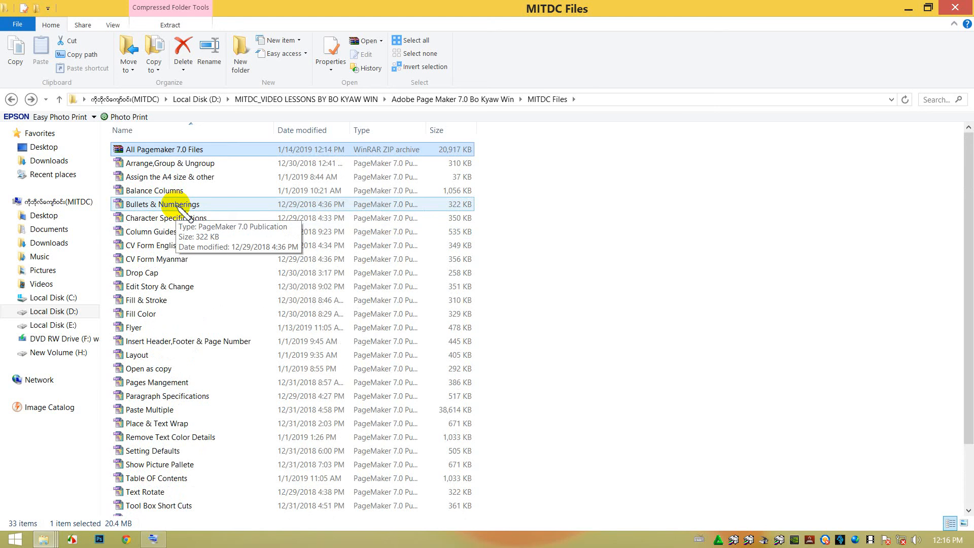
scroll(184, 209, "down", 2)
scroll(183, 209, "up", 2)
scroll(283, 192, "down", 2)
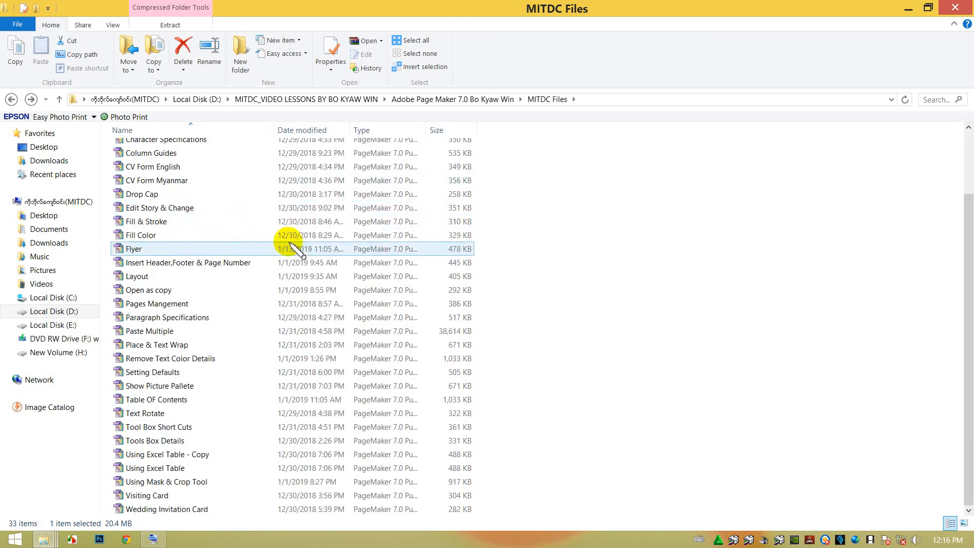
scroll(274, 224, "up", 2)
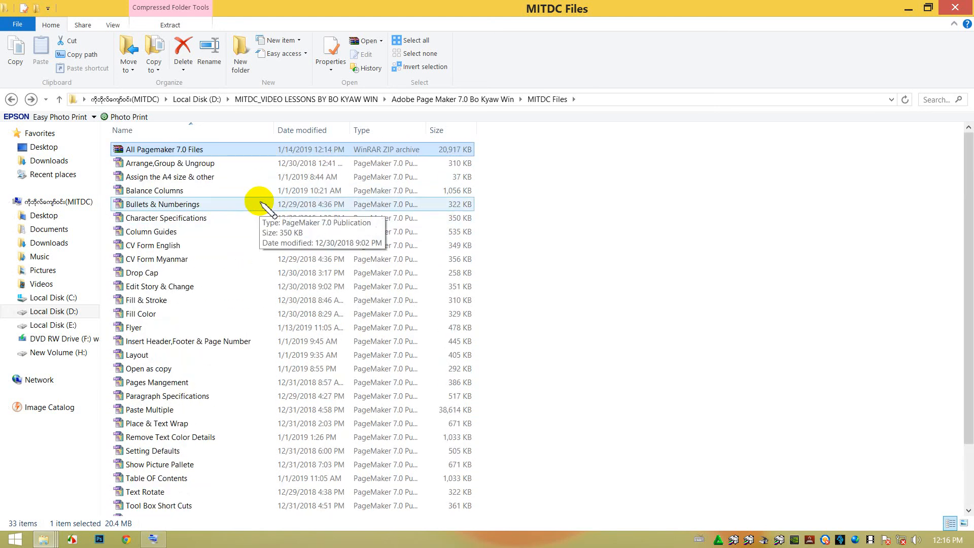
scroll(264, 205, "down", 2)
scroll(248, 203, "up", 2)
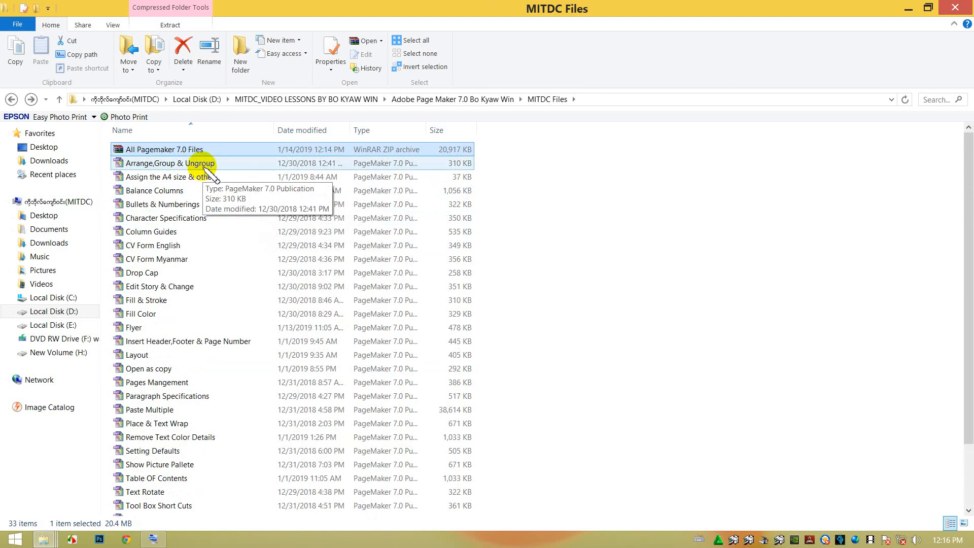
Delete the All Pagemaker 7.0 Files archive and look over the PageMaker files left in MITDC Files.
left_click(647, 236)
left_click(155, 150)
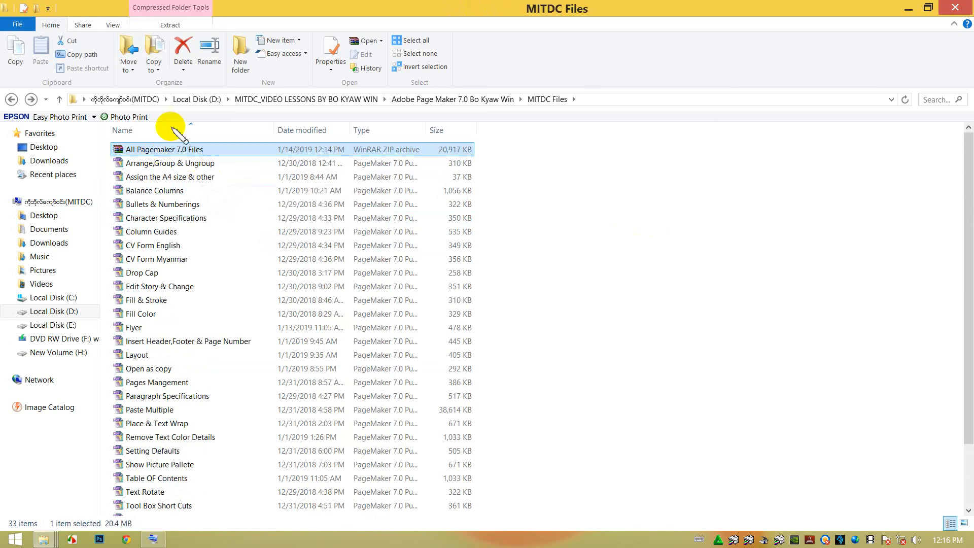
left_click(188, 55)
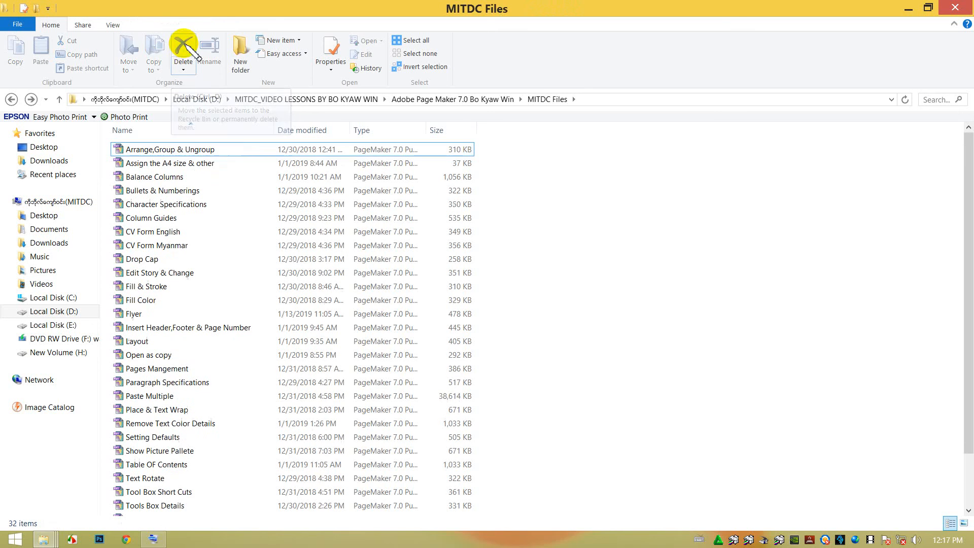
scroll(144, 217, "down", 2)
scroll(144, 217, "up", 2)
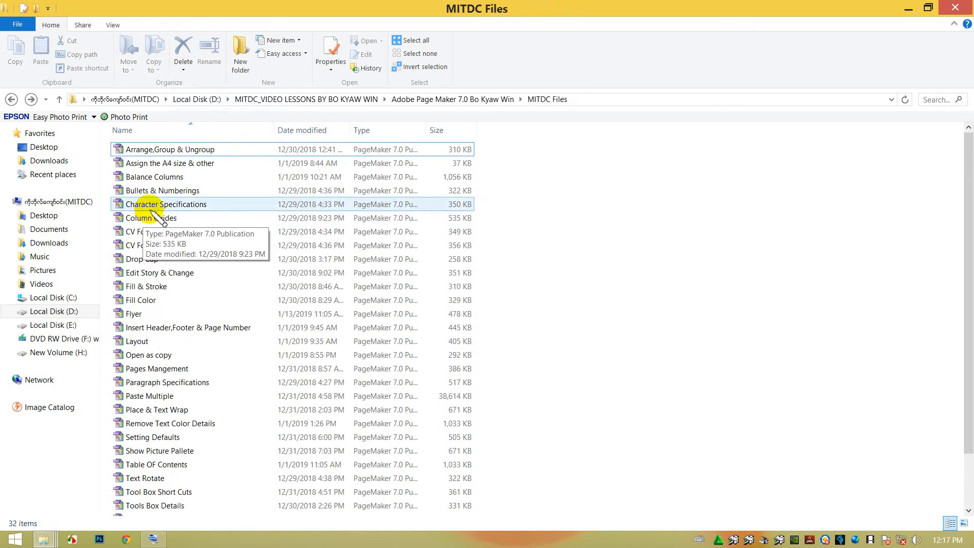
left_click(184, 151)
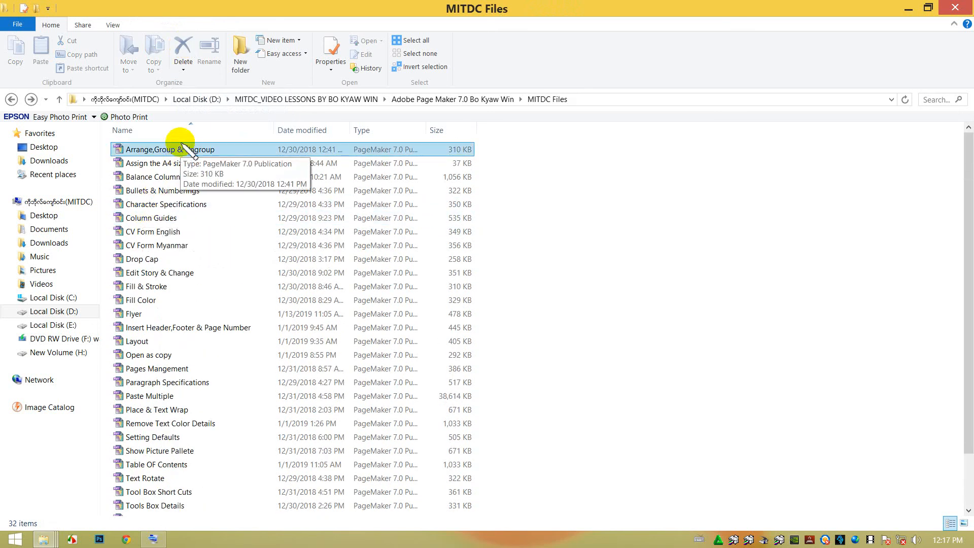
scroll(165, 248, "down", 2)
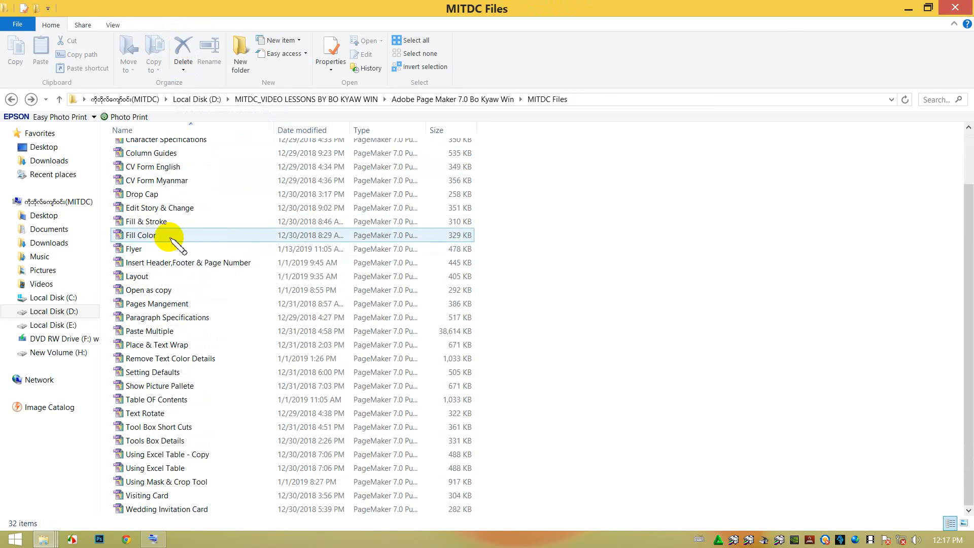
scroll(167, 246, "up", 2)
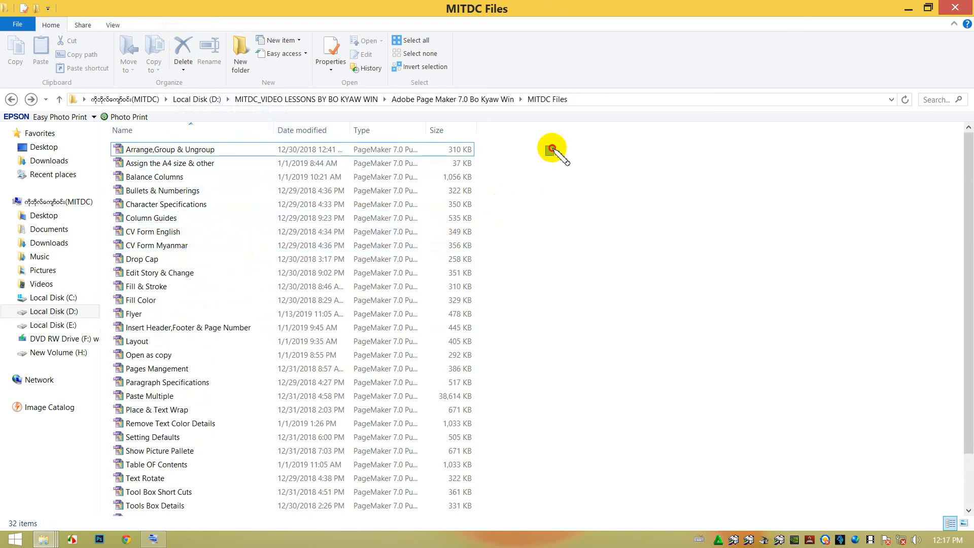
Select all the PageMaker files in MITDC Files, from Arrange,Group & Ungroup through Wedding Invitation Card.
left_click_drag(555, 148, 304, 463)
scroll(305, 463, "down", 2)
scroll(304, 381, "up", 2)
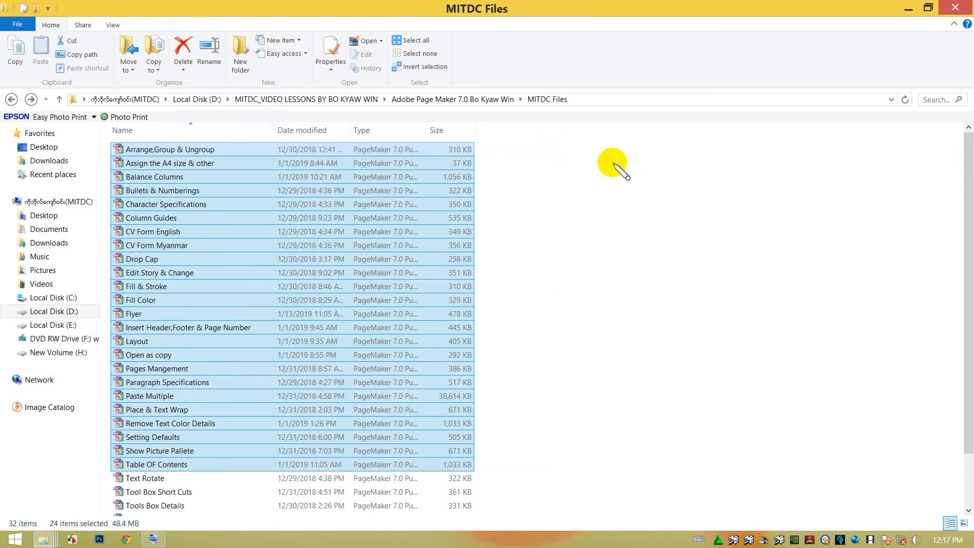
left_click_drag(528, 148, 203, 537)
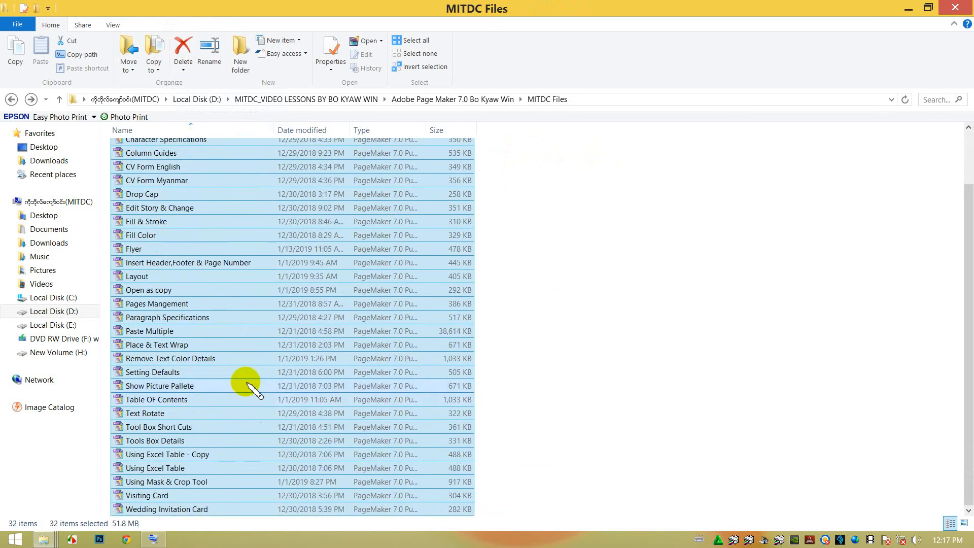
scroll(242, 375, "up", 2)
left_click(526, 152)
left_click_drag(517, 142, 102, 533)
scroll(249, 313, "up", 2)
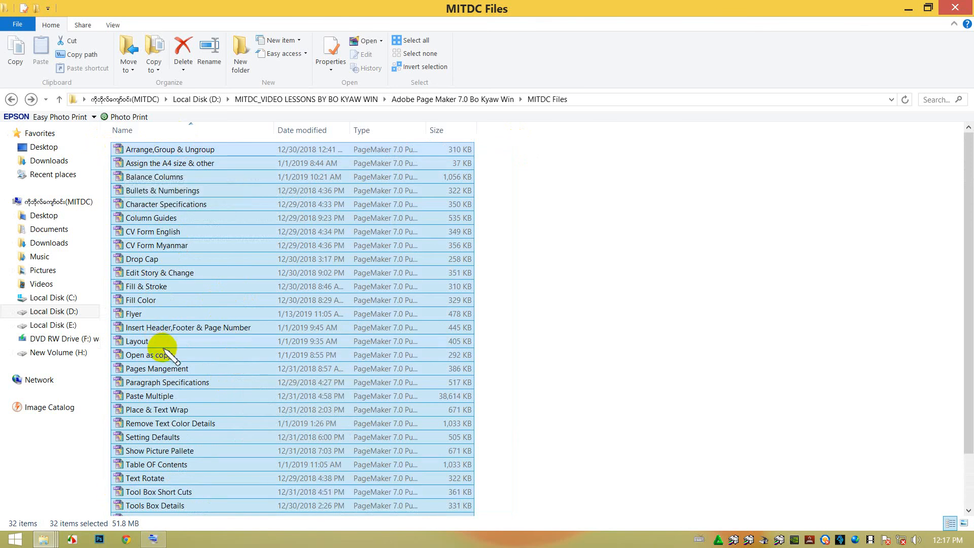
scroll(152, 192, "down", 2)
scroll(155, 194, "up", 2)
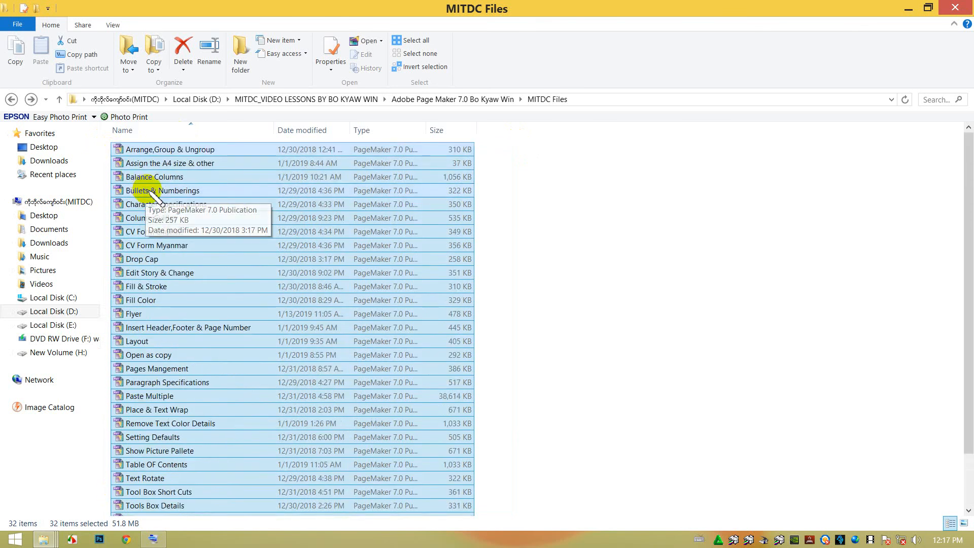
Compress the selected PageMaker files into a single zipped folder named AAA in MITDC Files.
scroll(155, 193, "down", 2)
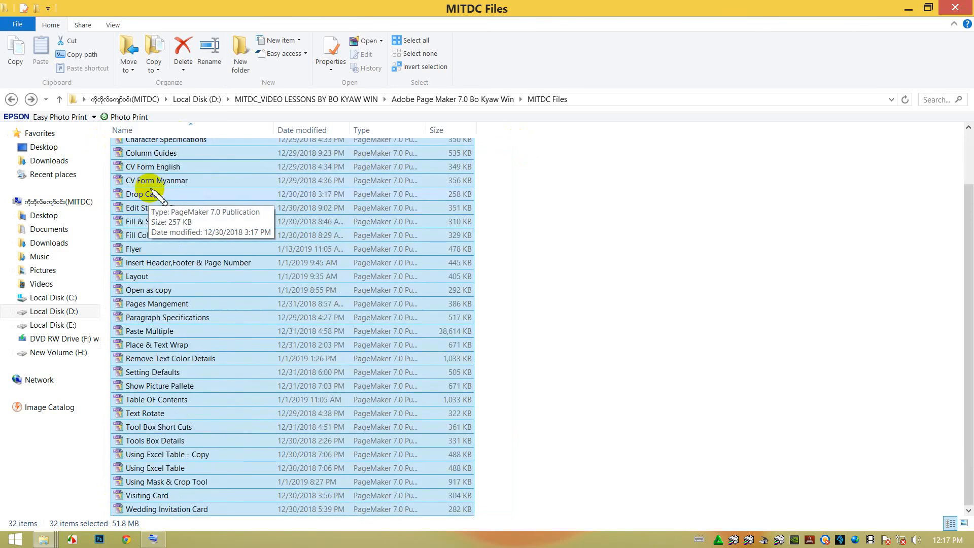
scroll(163, 153, "up", 2)
right_click(156, 147)
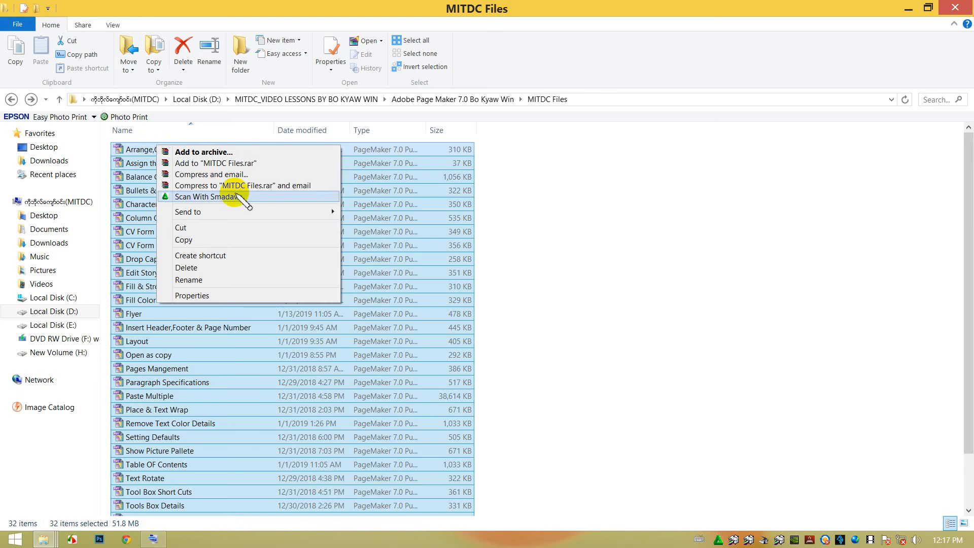
mouse_move(330, 211)
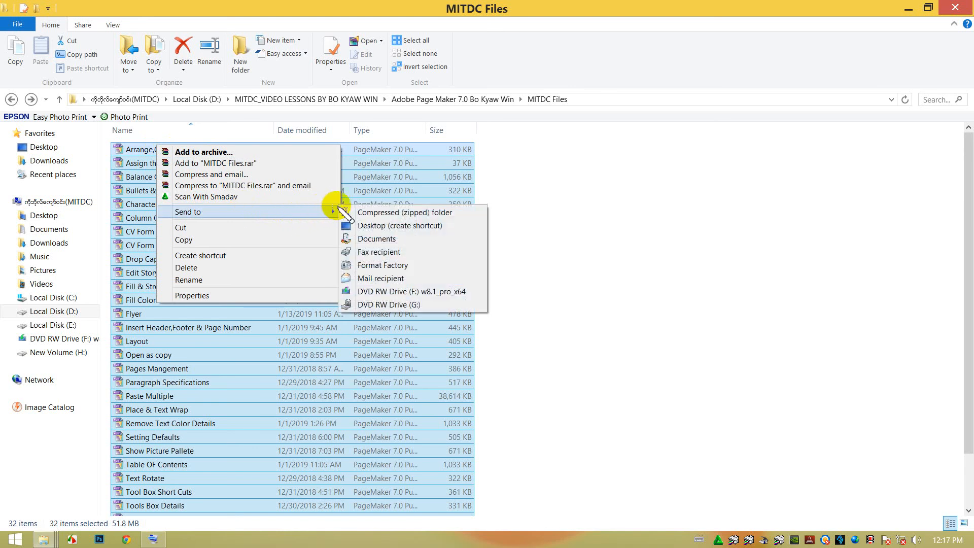
left_click(386, 212)
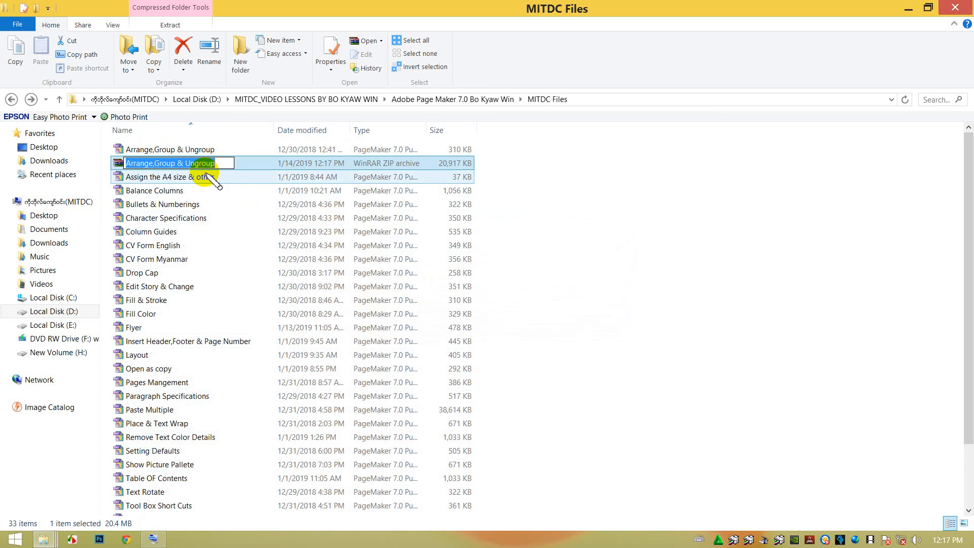
type("AAA")
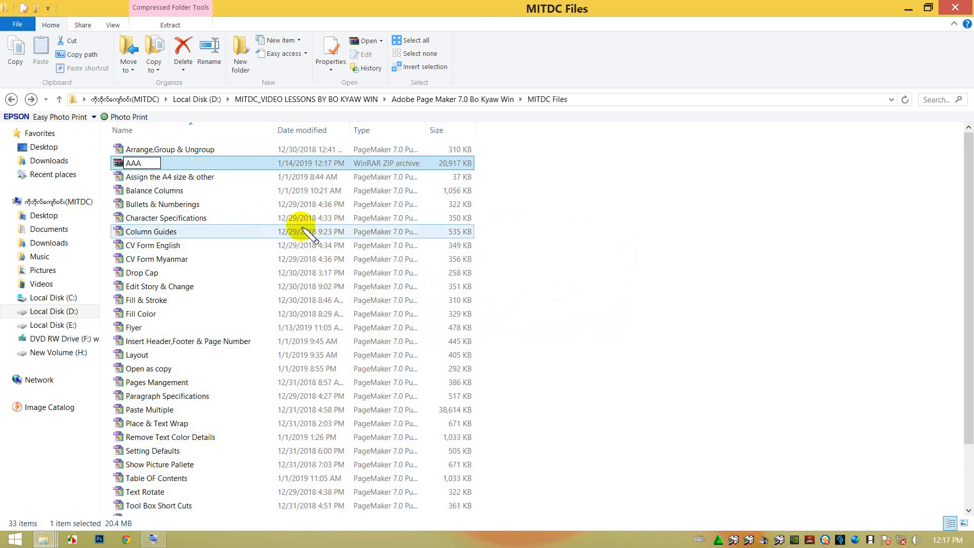
left_click(653, 250)
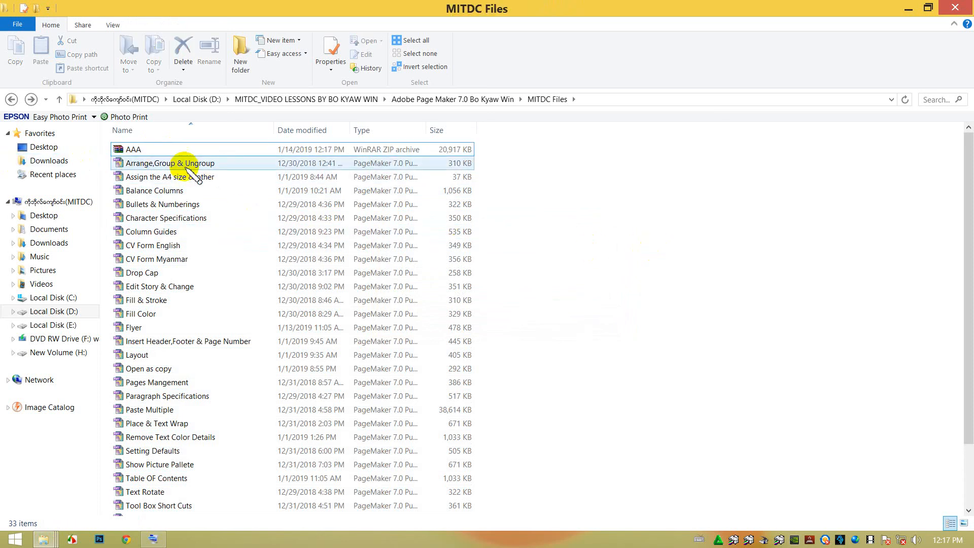
Compare the size of the AAA archive with the combined size of the uncompressed PageMaker files.
left_click(130, 148)
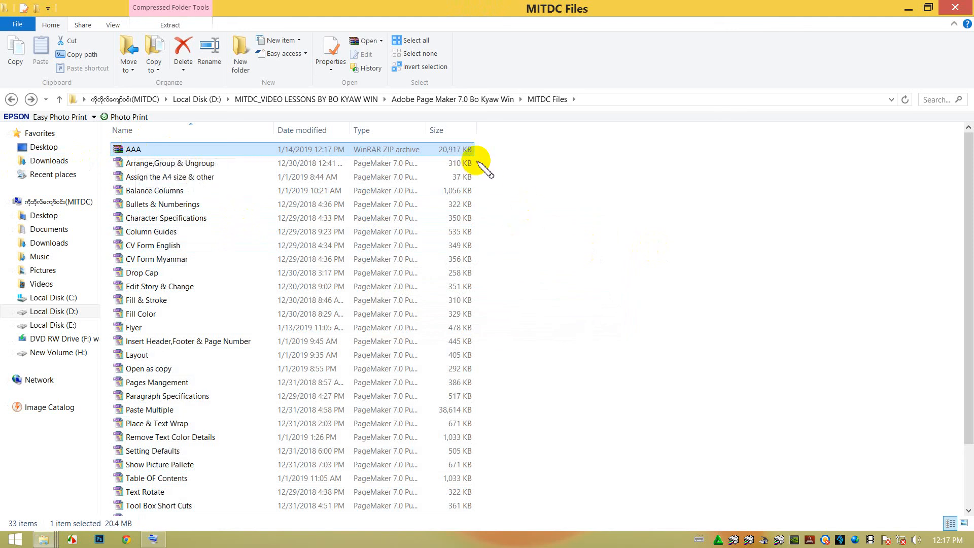
left_click_drag(488, 164, 218, 462)
scroll(227, 456, "up", 2)
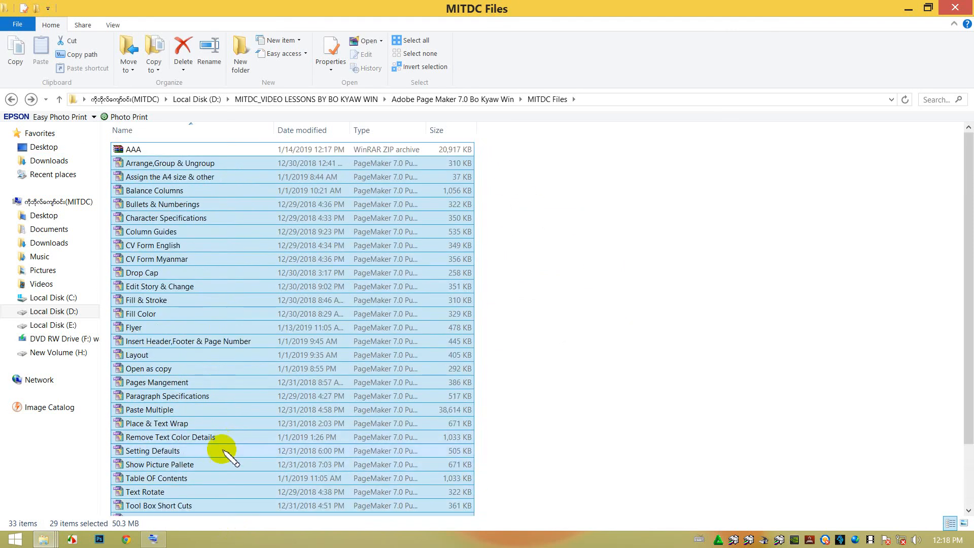
left_click(527, 218)
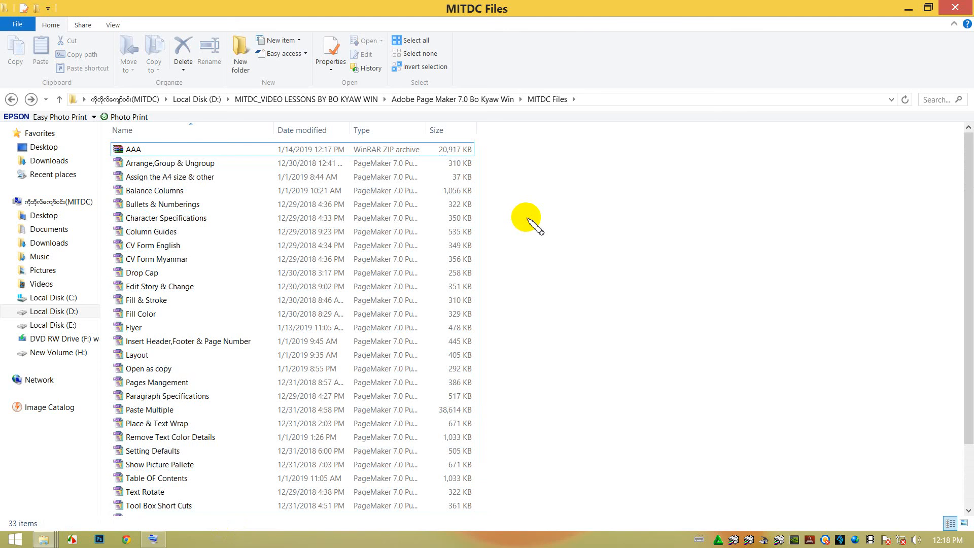
Review the compressed folder option among the Send to destinations for the Arrange,Group & Ungroup file.
right_click(152, 149)
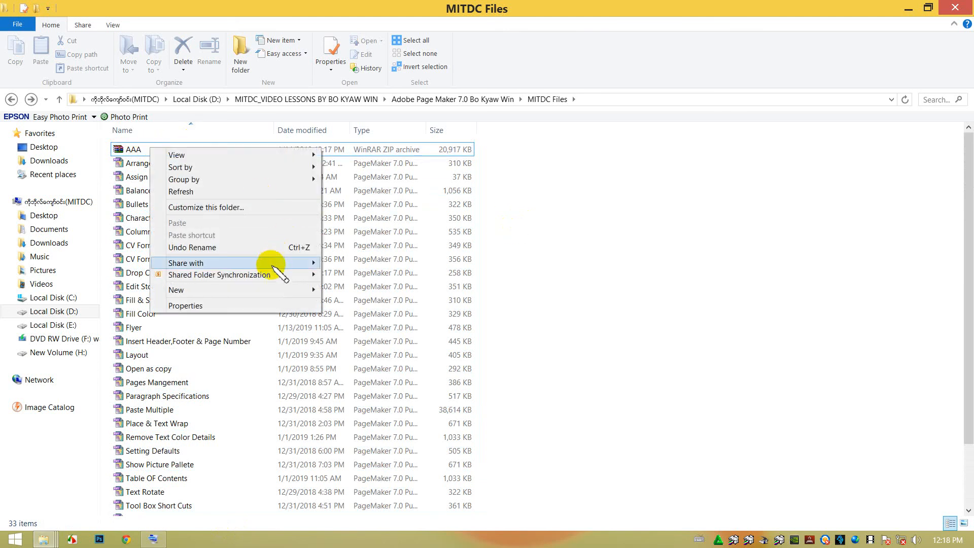
left_click(148, 164)
right_click(141, 163)
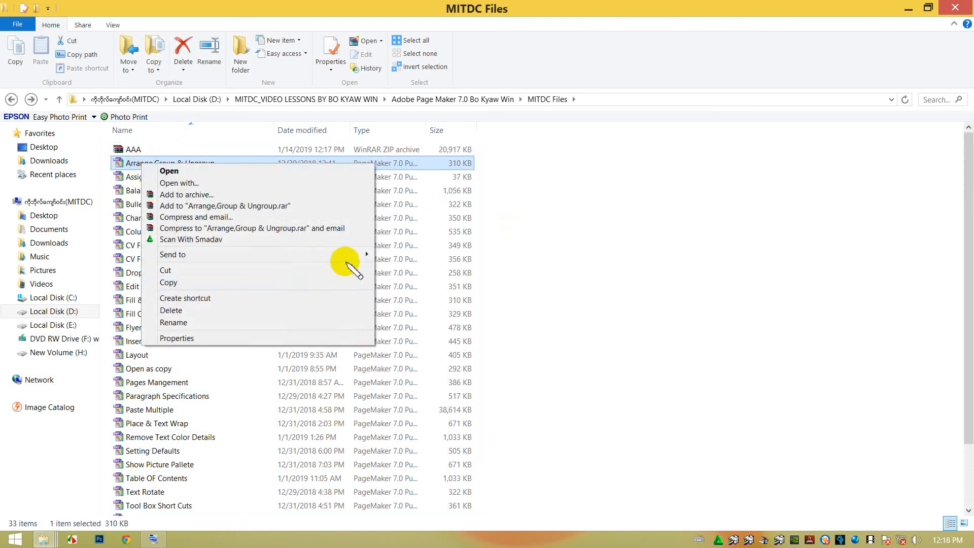
mouse_move(348, 255)
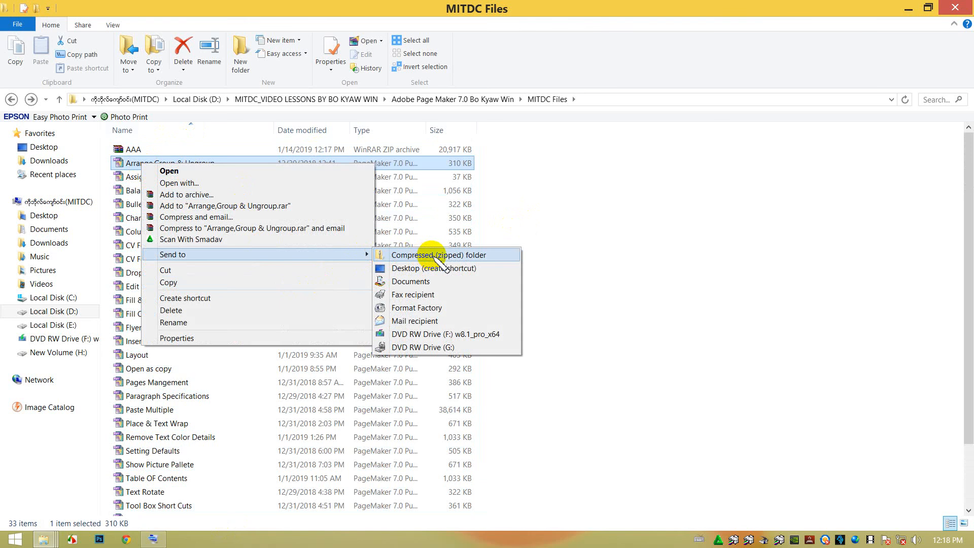
left_click(553, 225)
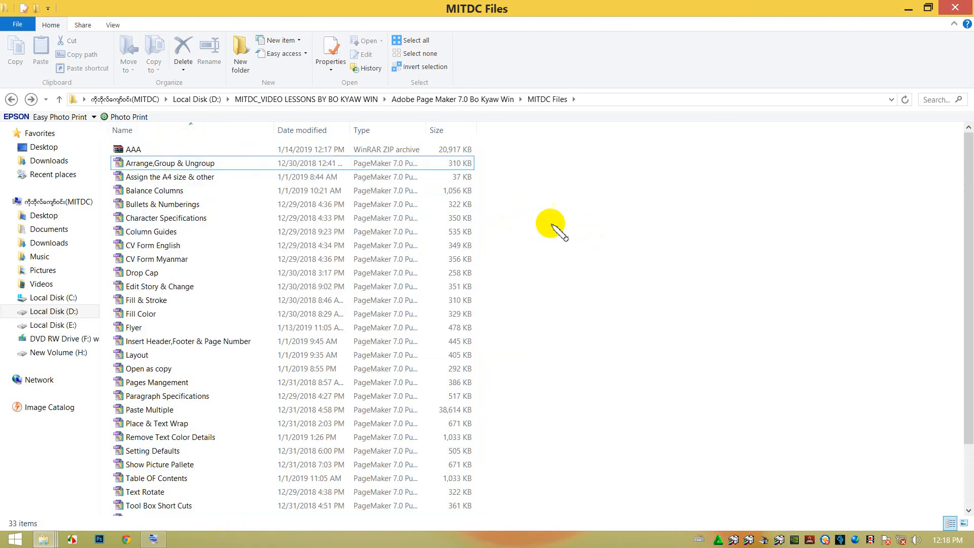
right_click(153, 147)
left_click(626, 247)
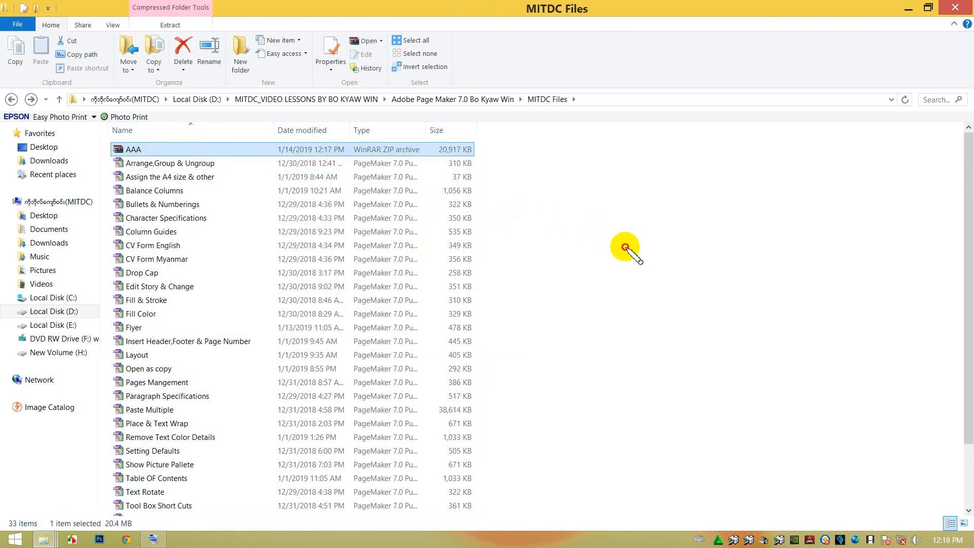
Delete all the PageMaker files in MITDC Files, keeping only the AAA archive.
key("ctrl+a")
left_click(180, 149, "ctrl")
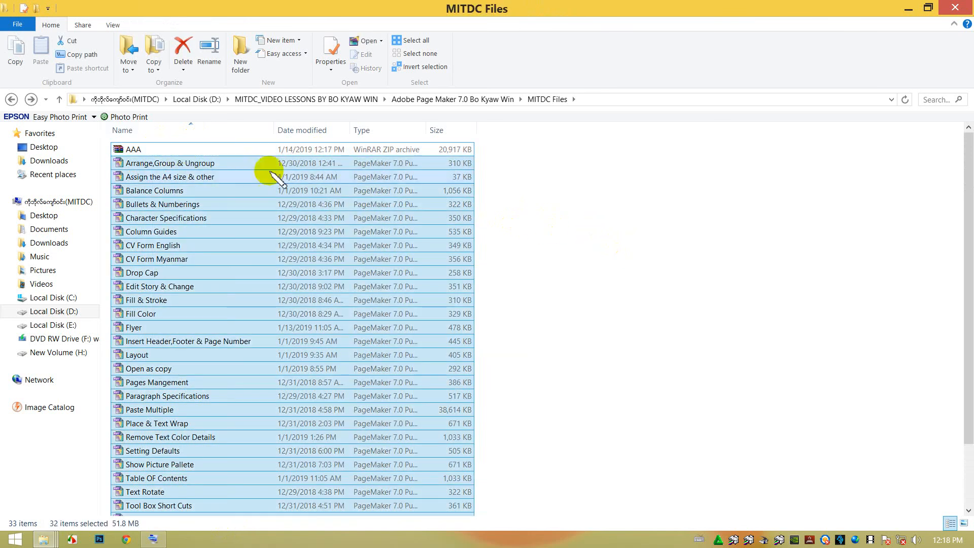
key("Delete")
Extract the AAA archive into its own AAA subfolder and delete that extracted folder.
right_click(177, 149)
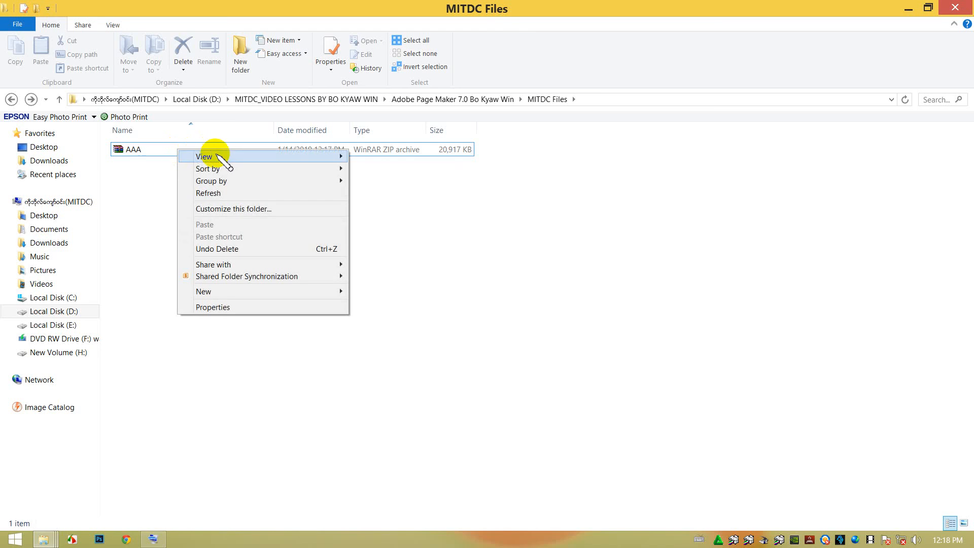
left_click(120, 152)
right_click(127, 147)
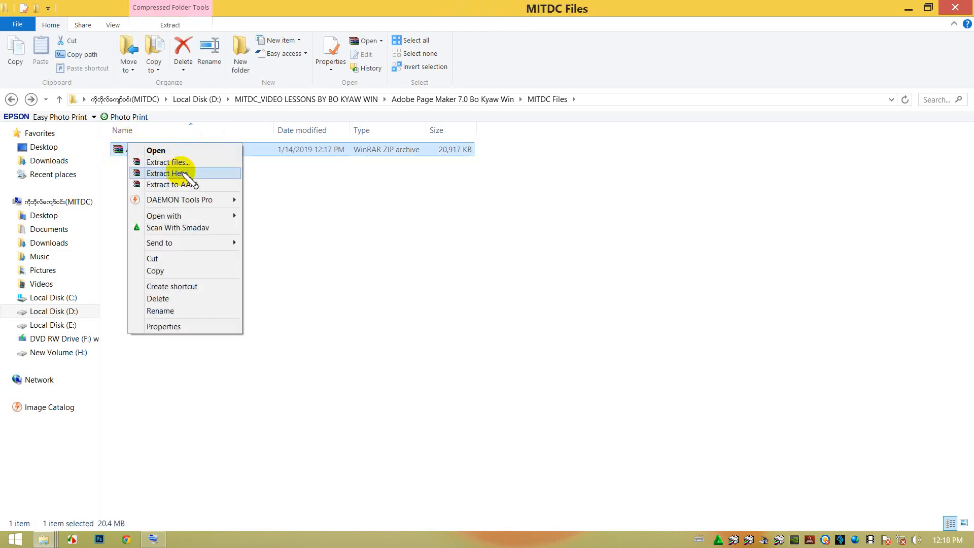
left_click(197, 185)
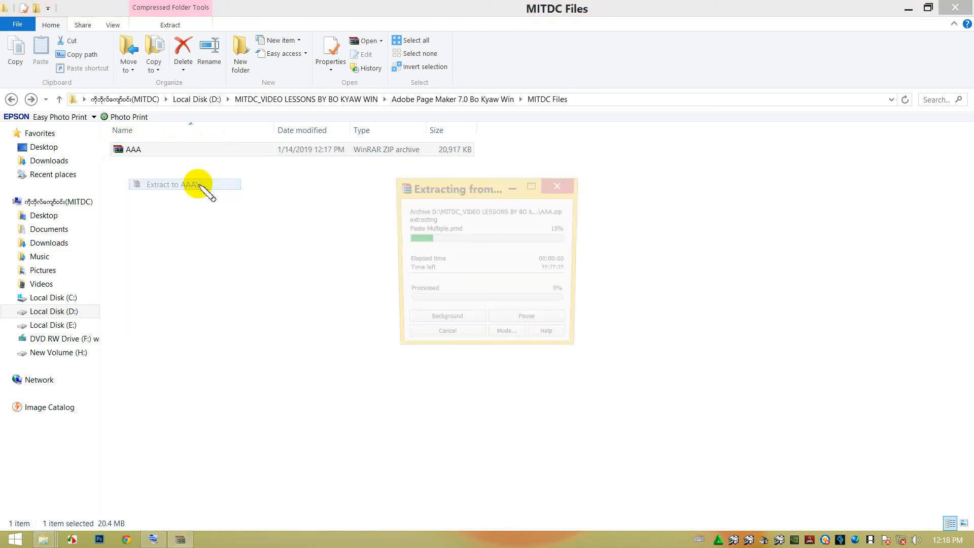
left_click(189, 224)
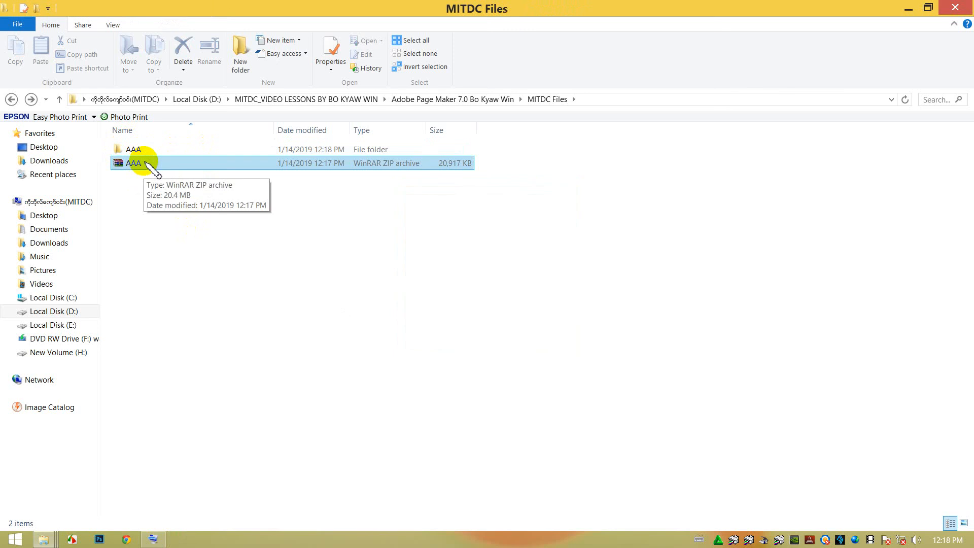
left_click(146, 150)
key("Delete")
Extract the contents of the AAA archive directly into the current MITDC Files folder.
right_click(146, 151)
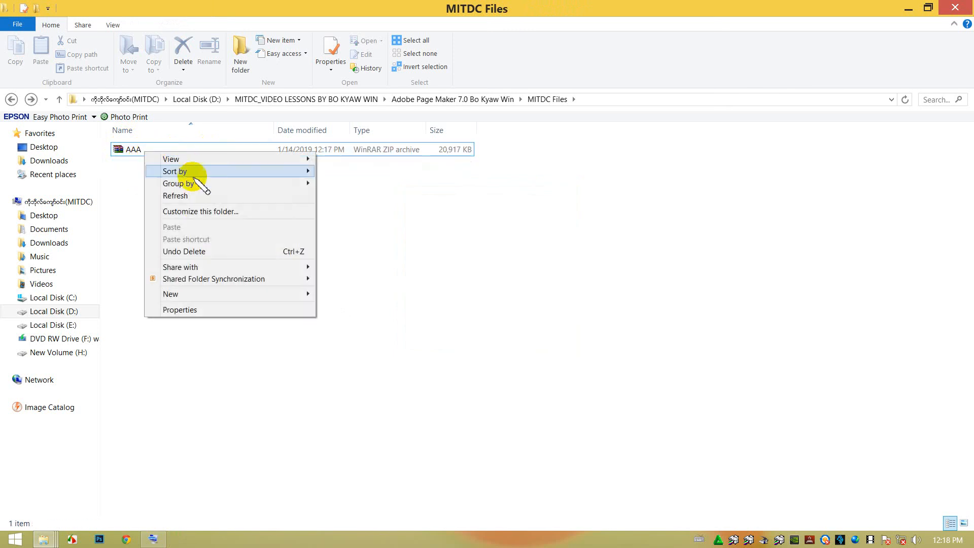
left_click(135, 151)
right_click(132, 152)
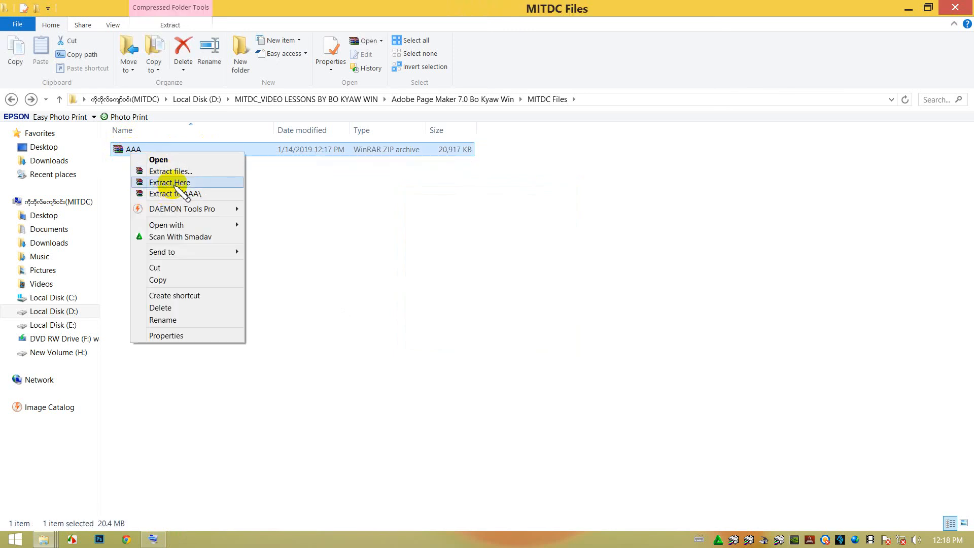
left_click(172, 182)
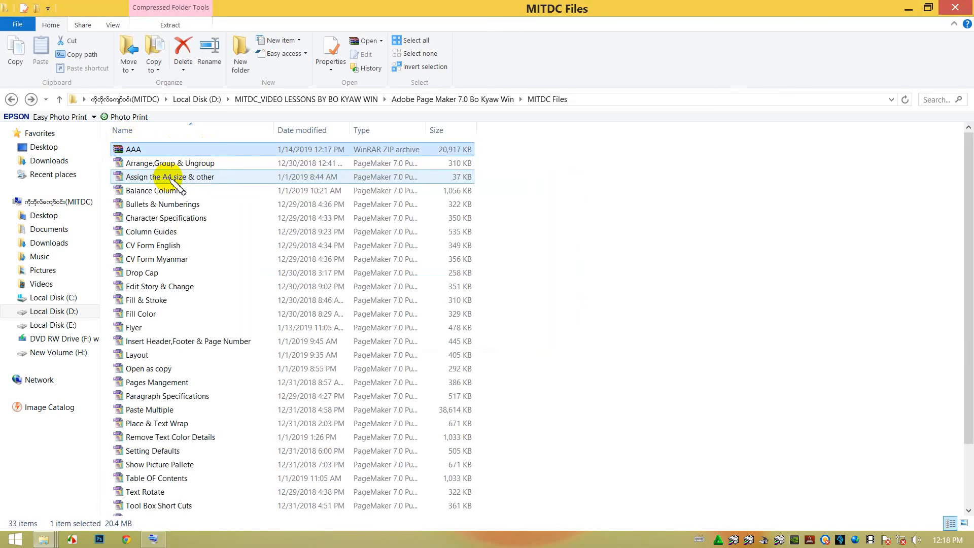
Delete the AAA archive and close the MITDC Files window.
left_click(163, 151)
key("Delete")
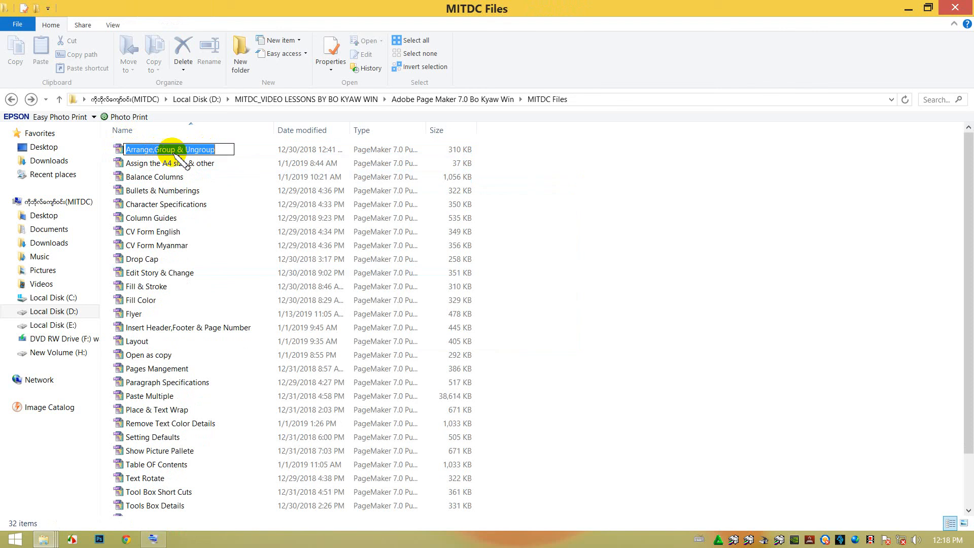
left_click(618, 204)
left_click(955, 8)
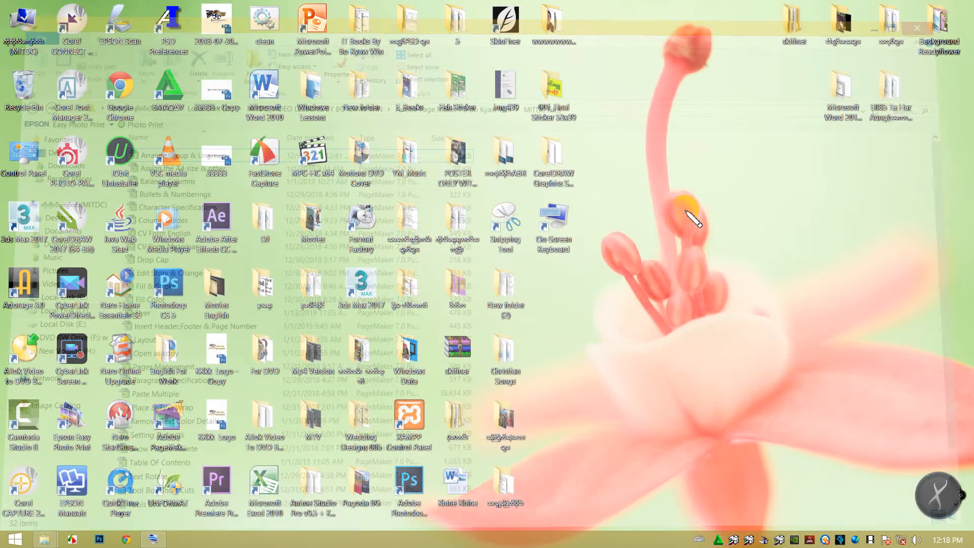
Run the clean file from the desktop and refresh the desktop several times.
right_click(656, 164)
left_click(670, 193)
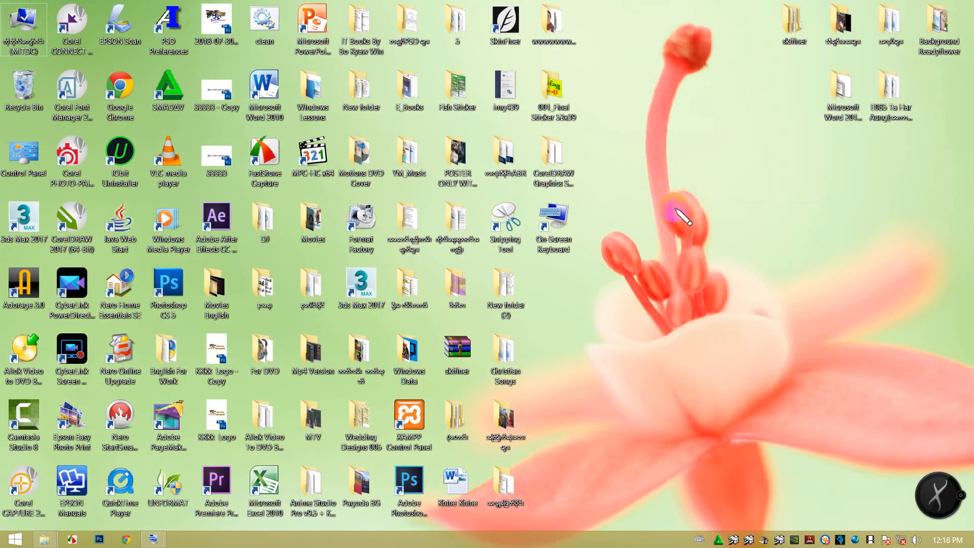
right_click(656, 159)
mouse_move(674, 183)
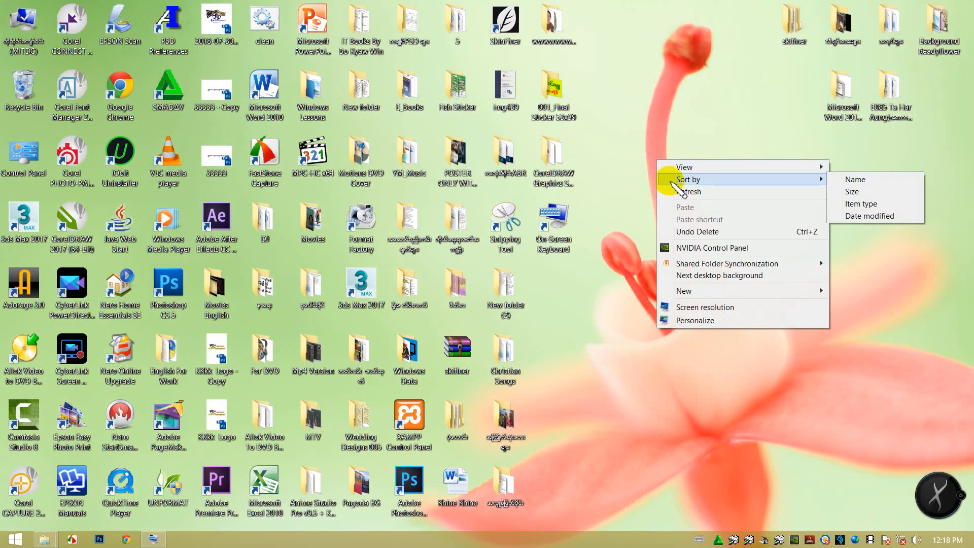
left_click(683, 191)
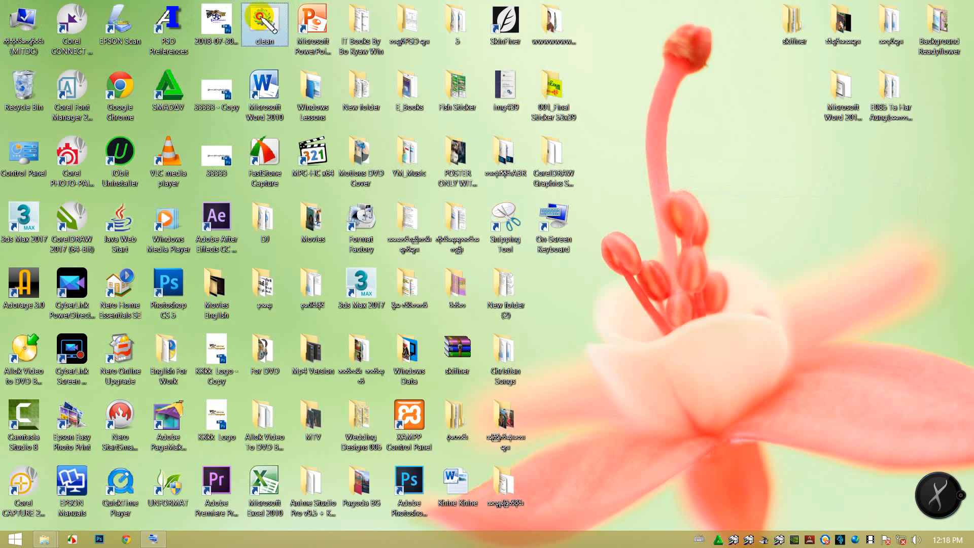
double_click(259, 16)
right_click(712, 232)
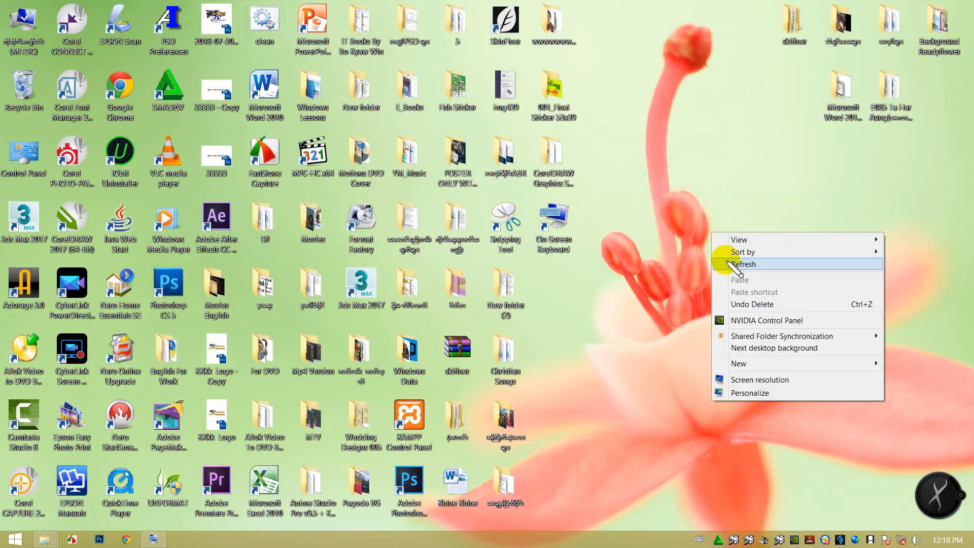
left_click(729, 263)
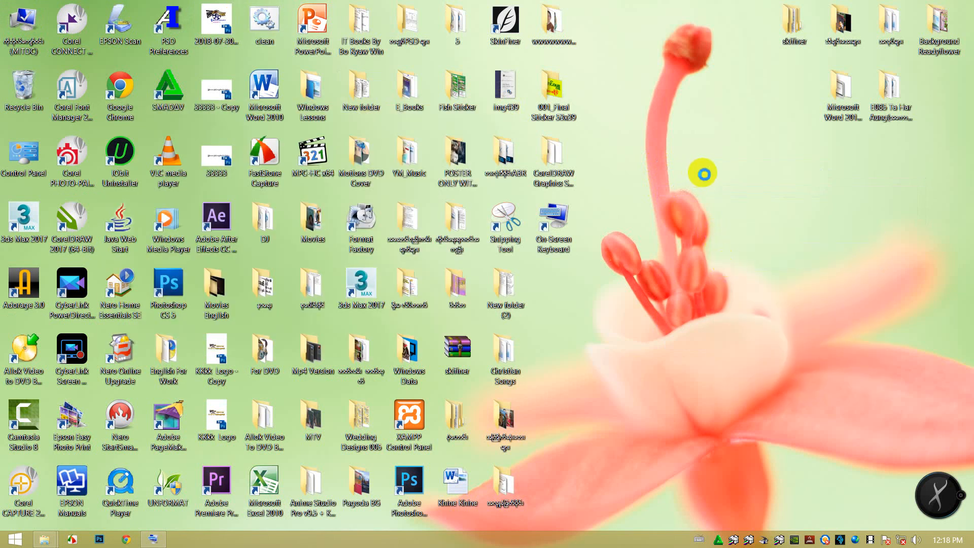
right_click(702, 173)
left_click(717, 211)
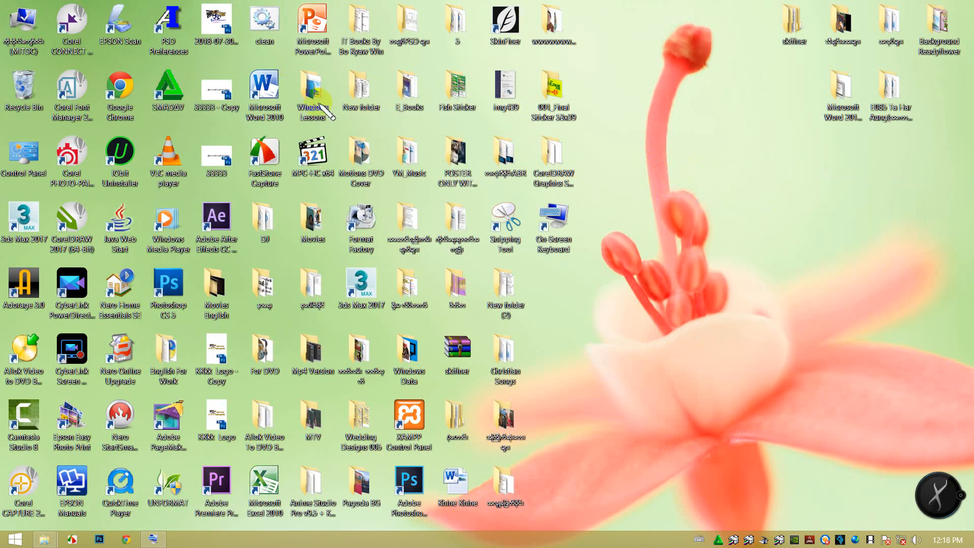
right_click(687, 183)
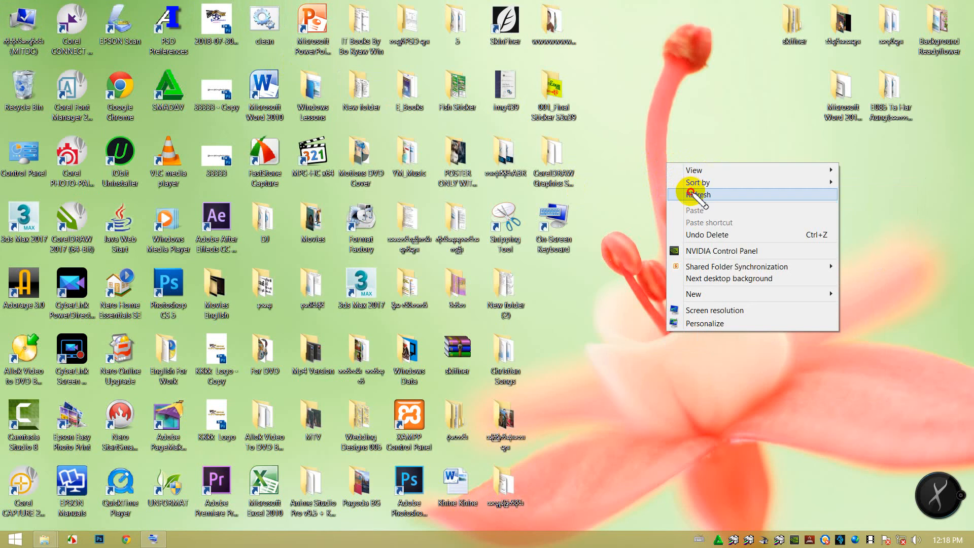
left_click(693, 195)
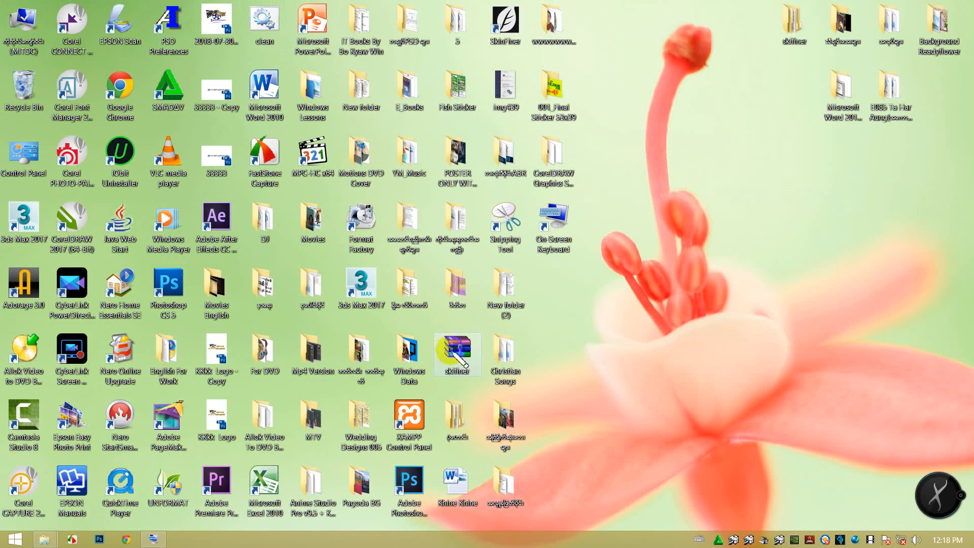
Move the skifiner archive to an empty area of the desktop and put the Christian Songs folder in its former place.
left_click_drag(457, 349, 652, 224)
left_click_drag(506, 352, 452, 347)
Extract the skifiner archive directly onto the desktop, replacing all existing files.
right_click(653, 217)
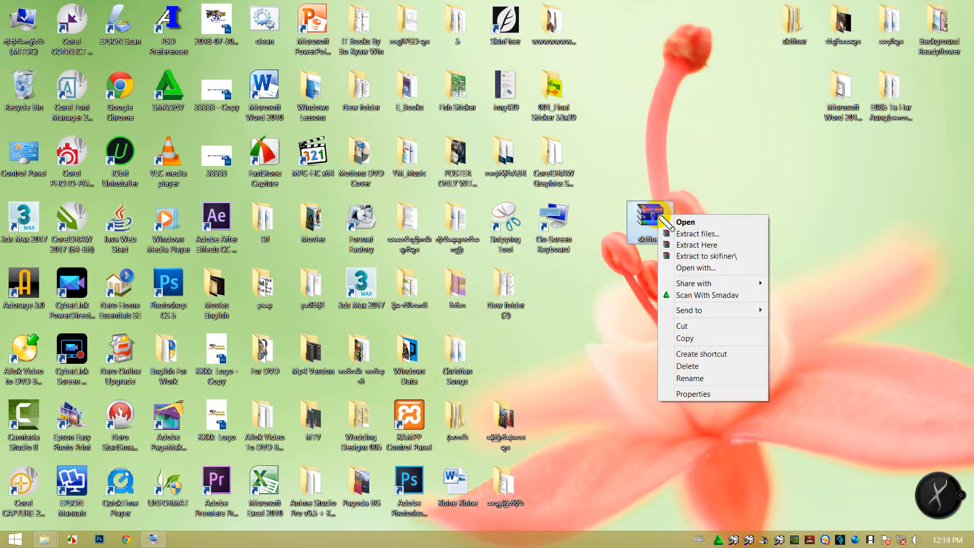
left_click(715, 245)
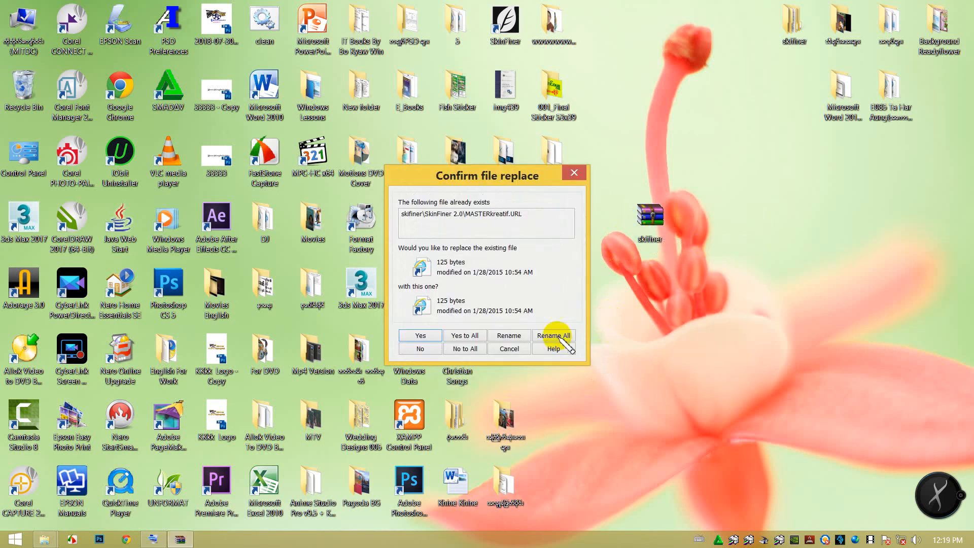
left_click(475, 335)
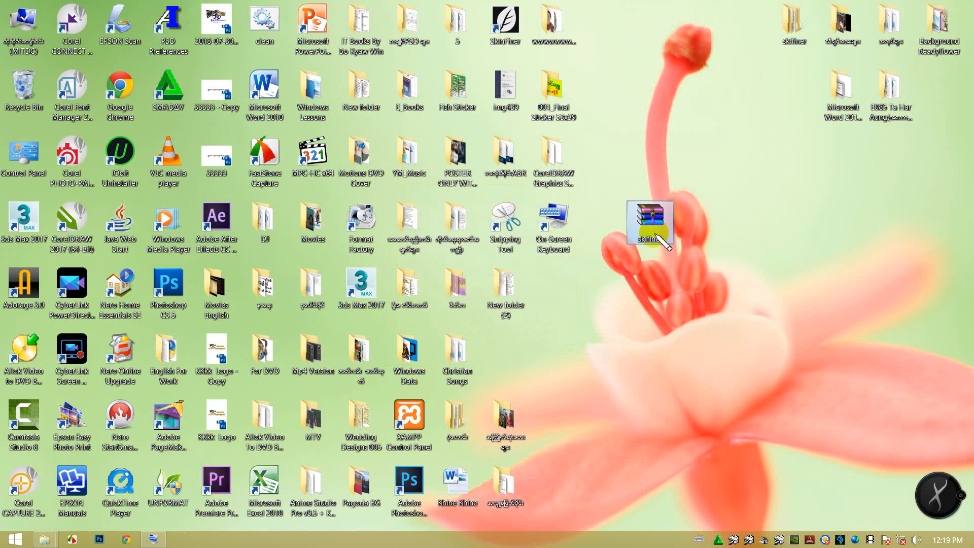
Place the extracted skifiner folder and its archive side by side in an empty desktop area and open the folder.
left_click_drag(771, 39, 792, 226)
left_click_drag(651, 223, 845, 223)
double_click(792, 219)
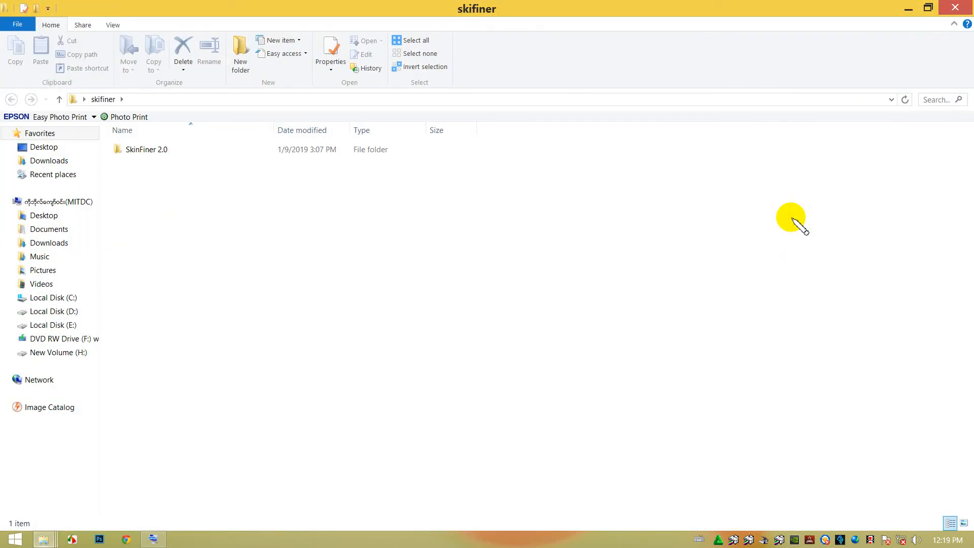
Examine the contents of the SkinFiner 2.0 folder and its x64 subfolder, including the Crack folder inside.
double_click(195, 149)
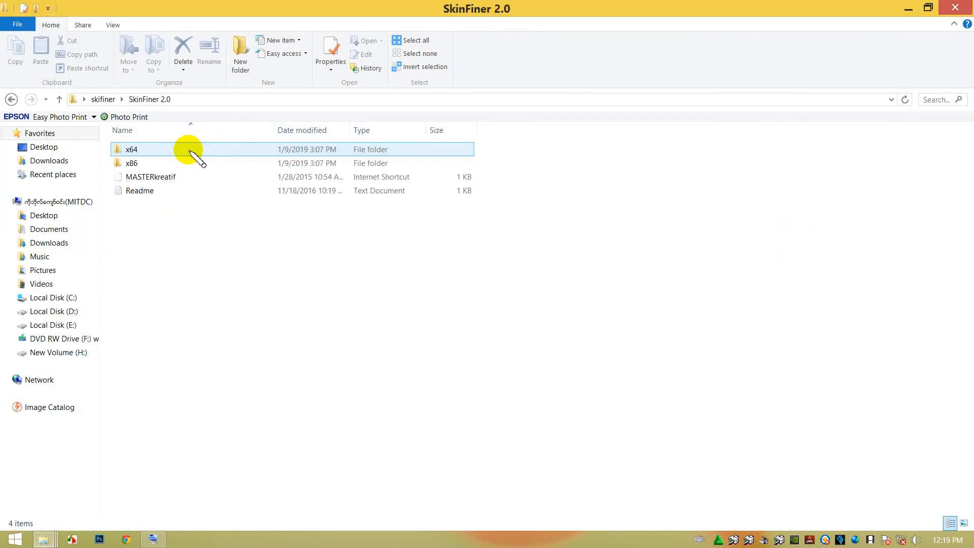
double_click(146, 149)
double_click(144, 150)
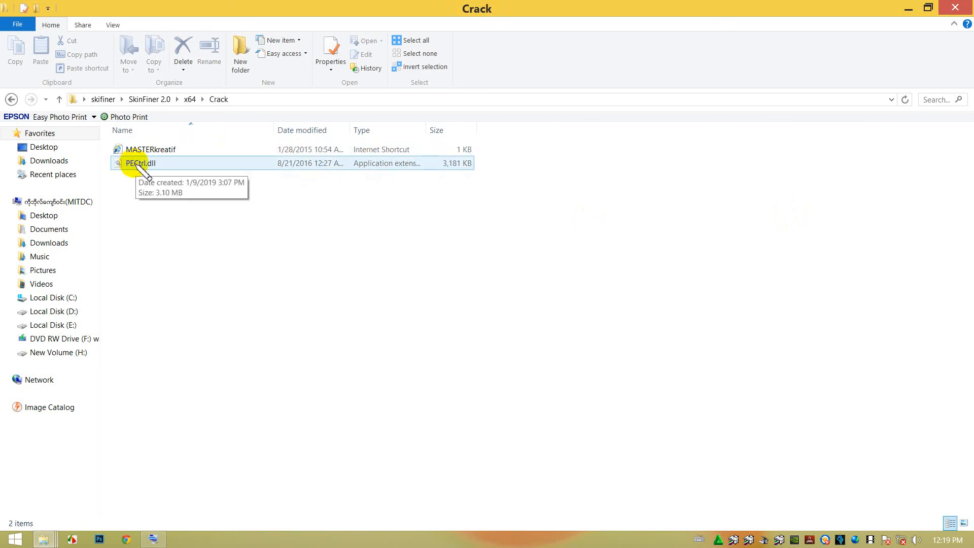
left_click(12, 99)
left_click(12, 99)
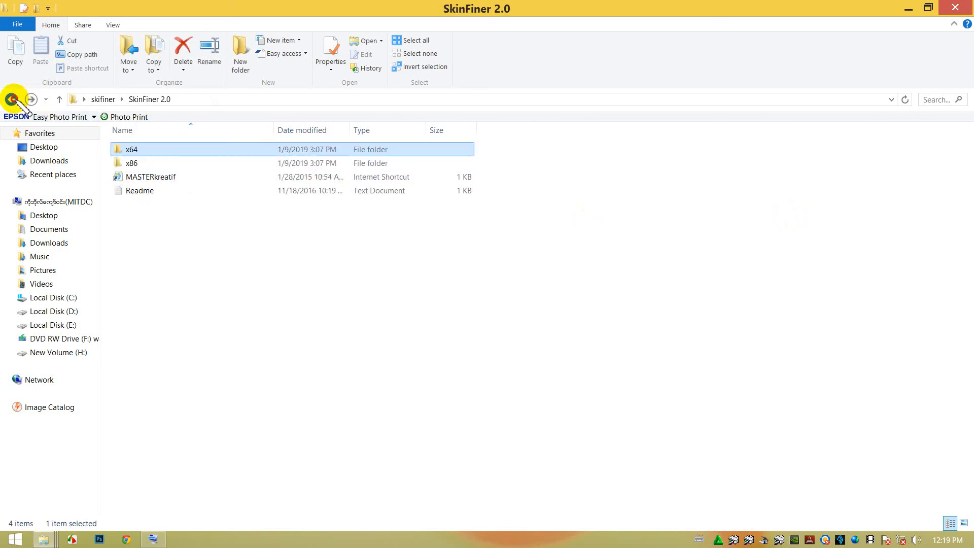
left_click(11, 99)
double_click(127, 149)
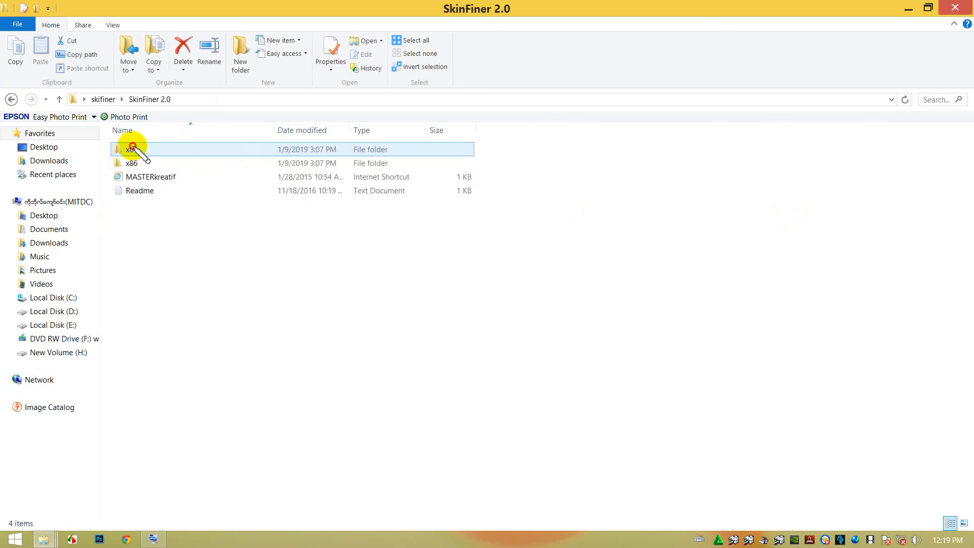
double_click(131, 149)
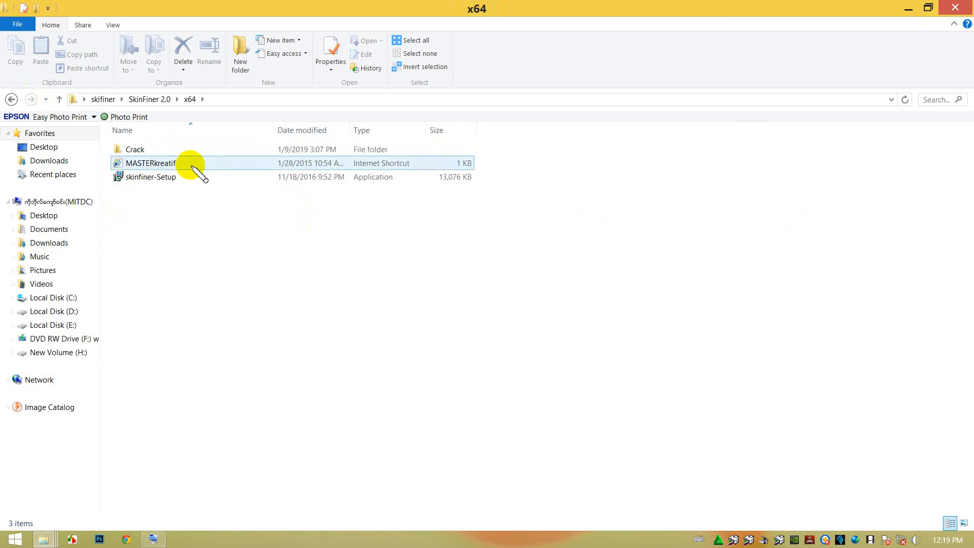
double_click(170, 150)
left_click(11, 100)
left_click(11, 100)
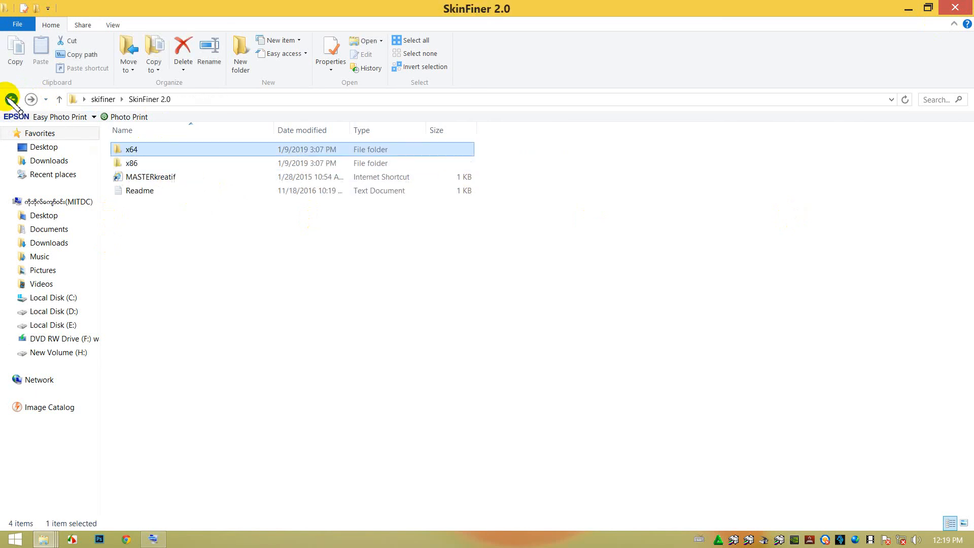
Examine the x86 subfolder and its Crack folder, revisit the x64 subfolder, and close the window.
double_click(131, 163)
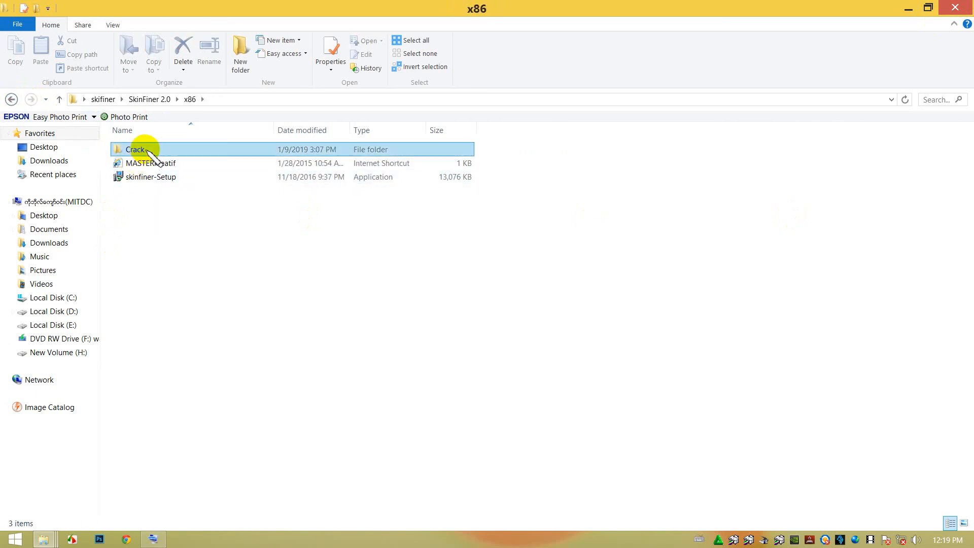
double_click(144, 149)
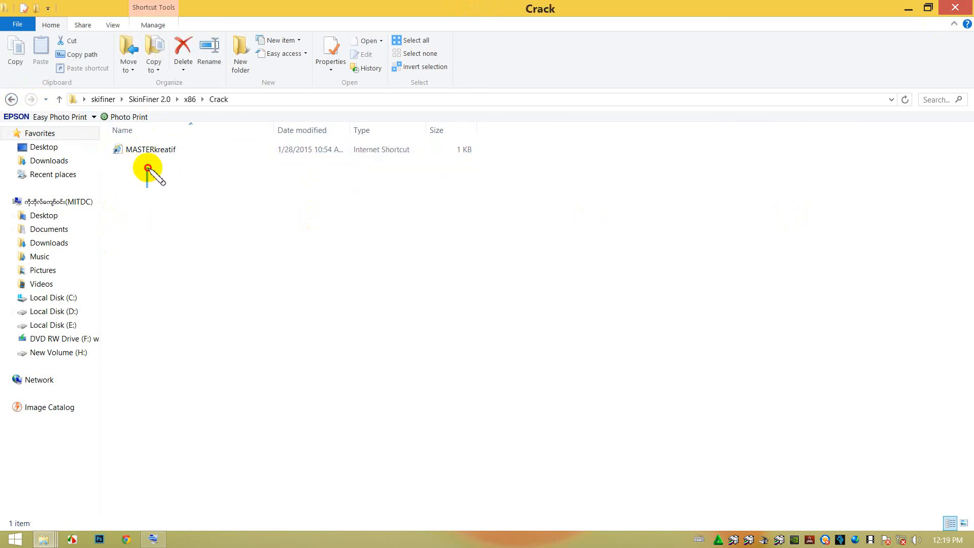
left_click(11, 99)
left_click(11, 100)
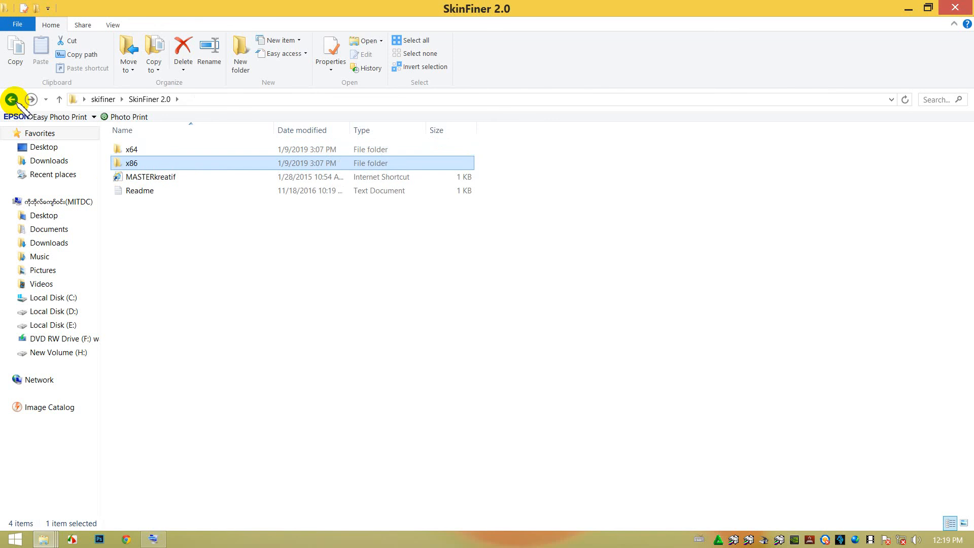
double_click(133, 150)
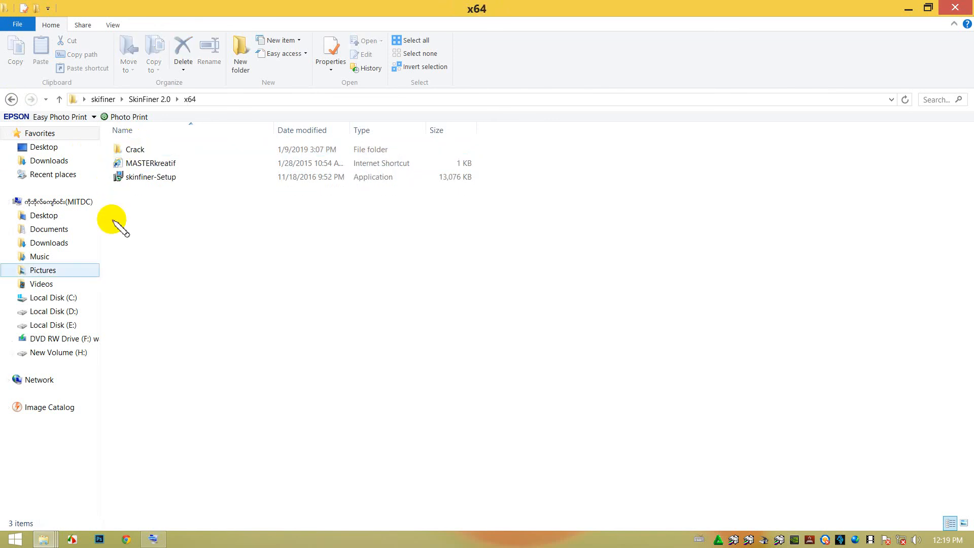
left_click(955, 8)
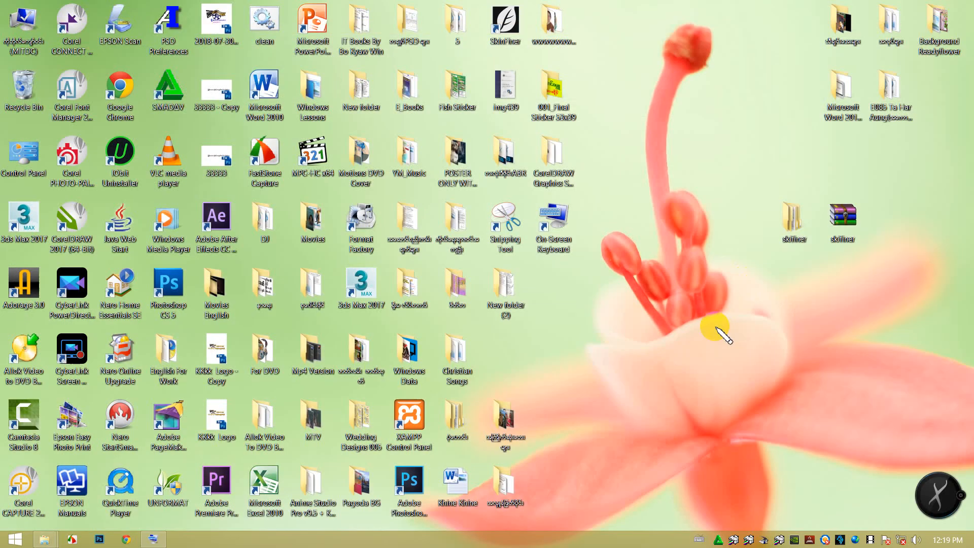
right_click(799, 235)
mouse_move(820, 374)
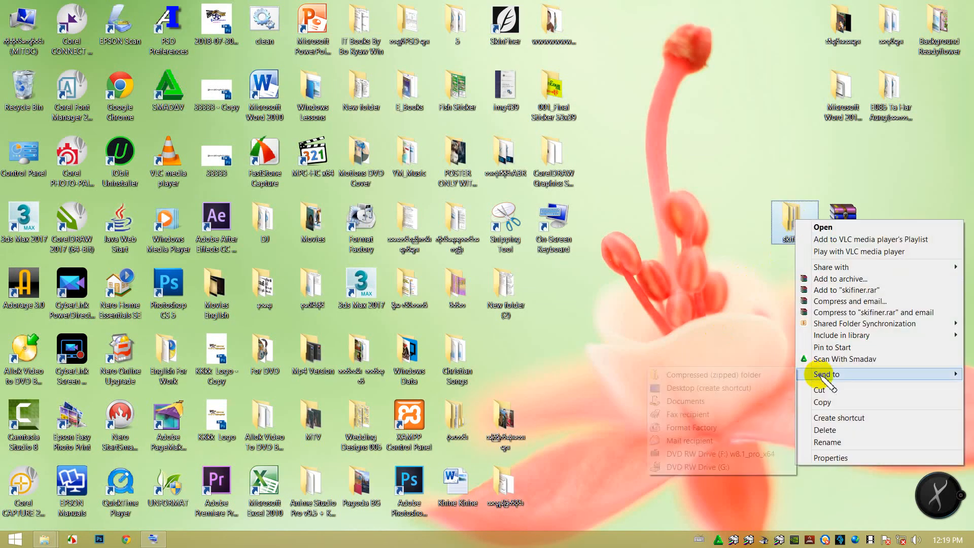
left_click(738, 376)
Delete the extracted skifiner folder and move the skifiner archive back in line with the desktop's uppermost row of folders.
left_click(788, 216)
key("Delete")
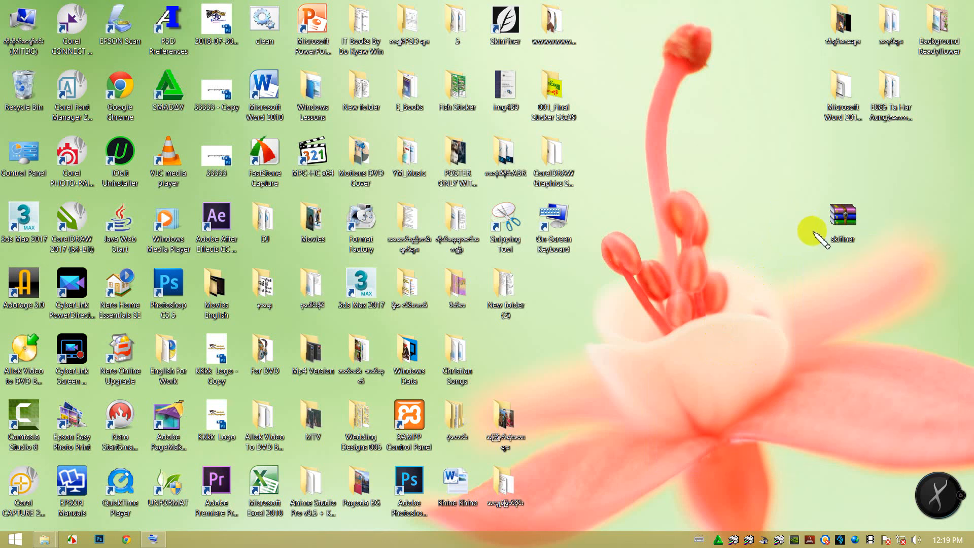
left_click_drag(841, 222, 790, 45)
Empty the Recycle Bin, permanently deleting its contents, and refresh the desktop several times.
right_click(719, 177)
left_click(741, 203)
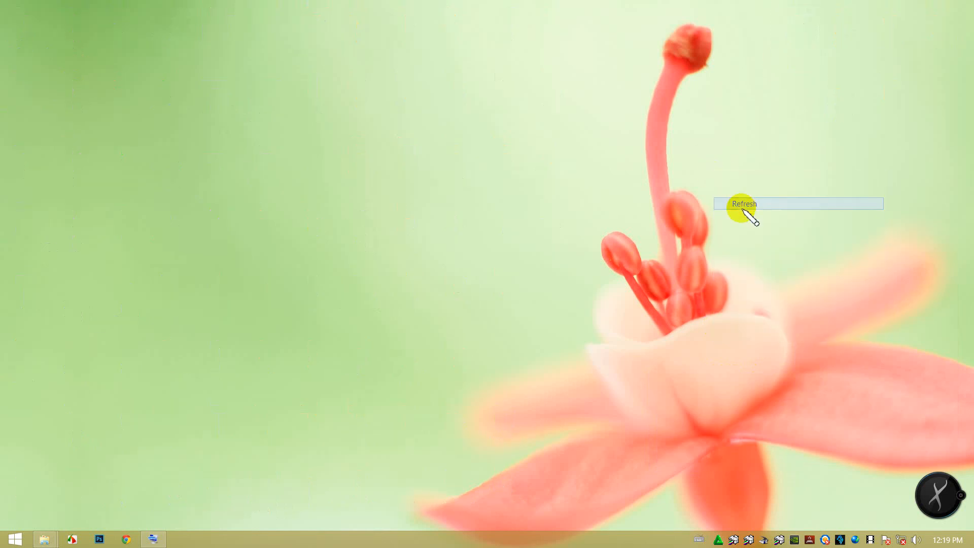
right_click(23, 83)
left_click(43, 98)
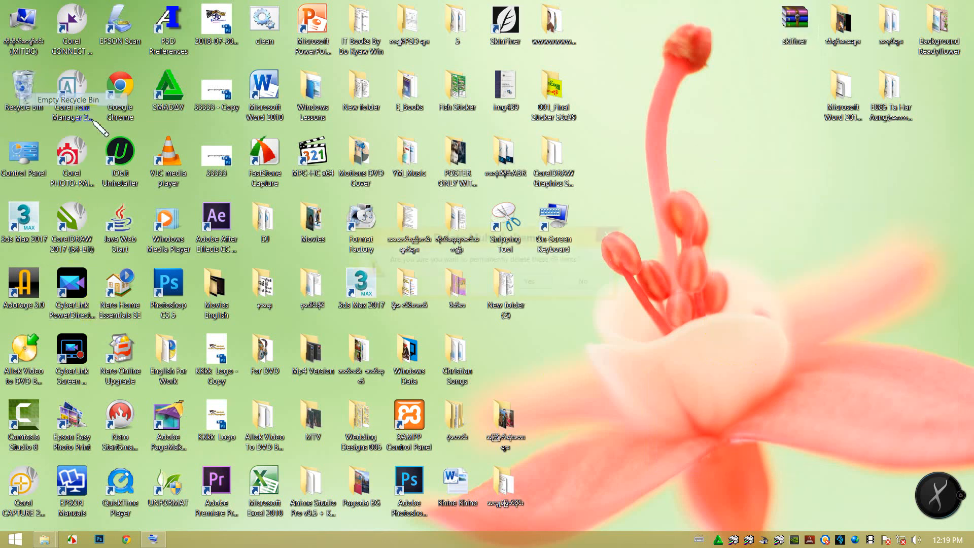
left_click(532, 283)
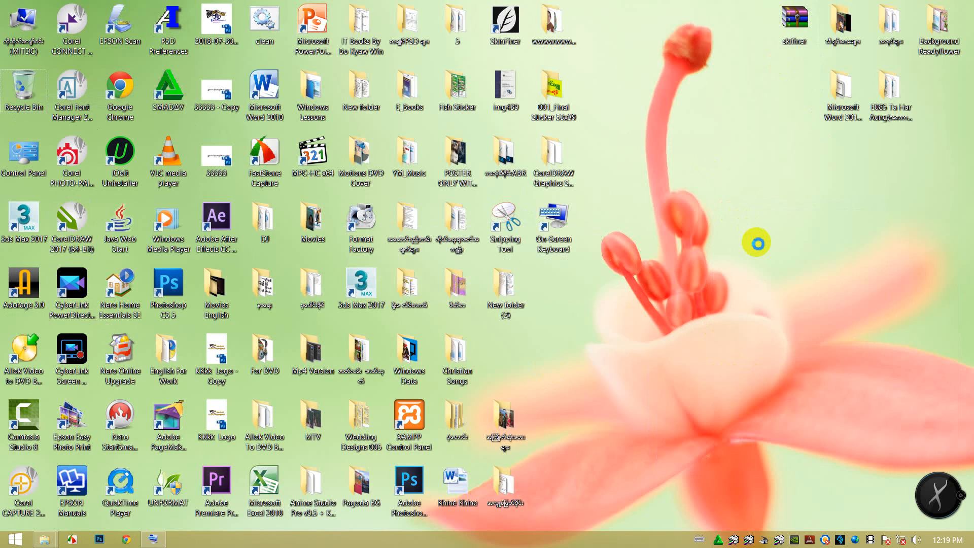
right_click(757, 244)
left_click(763, 243)
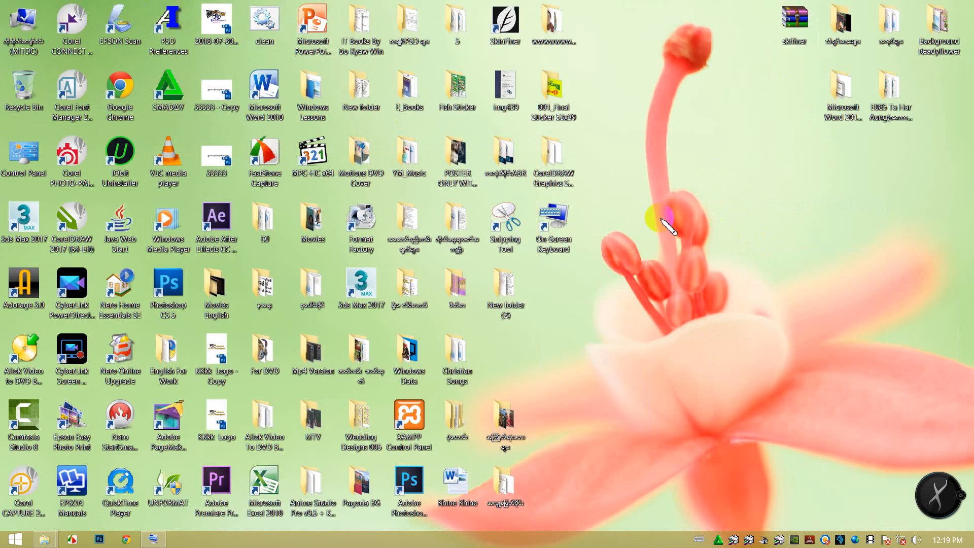
right_click(718, 217)
left_click(720, 222)
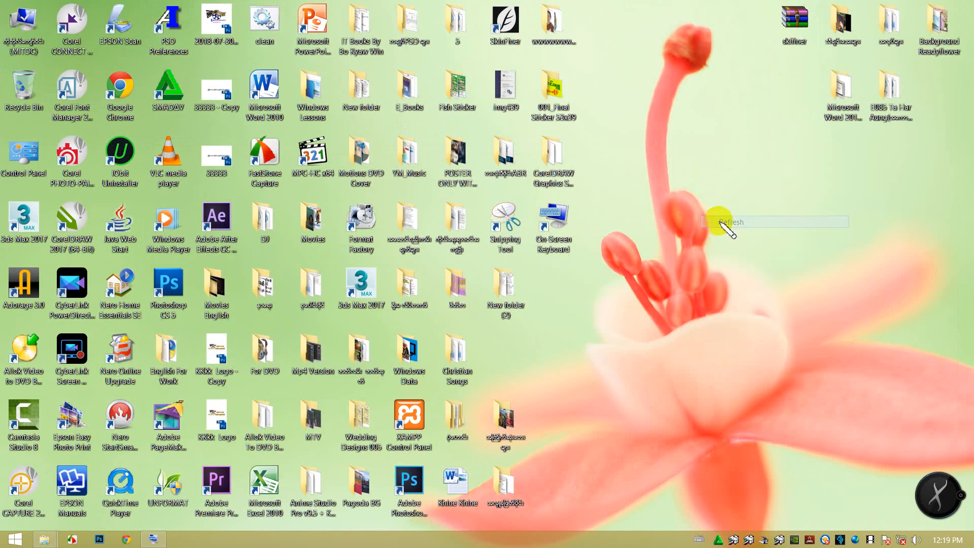
Run the clean file from the desktop and refresh the desktop.
double_click(278, 26)
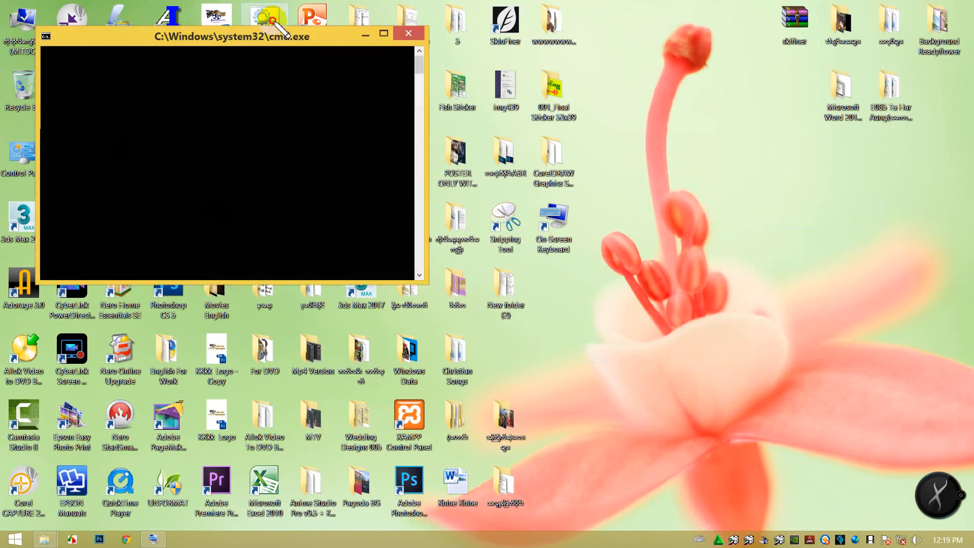
right_click(744, 211)
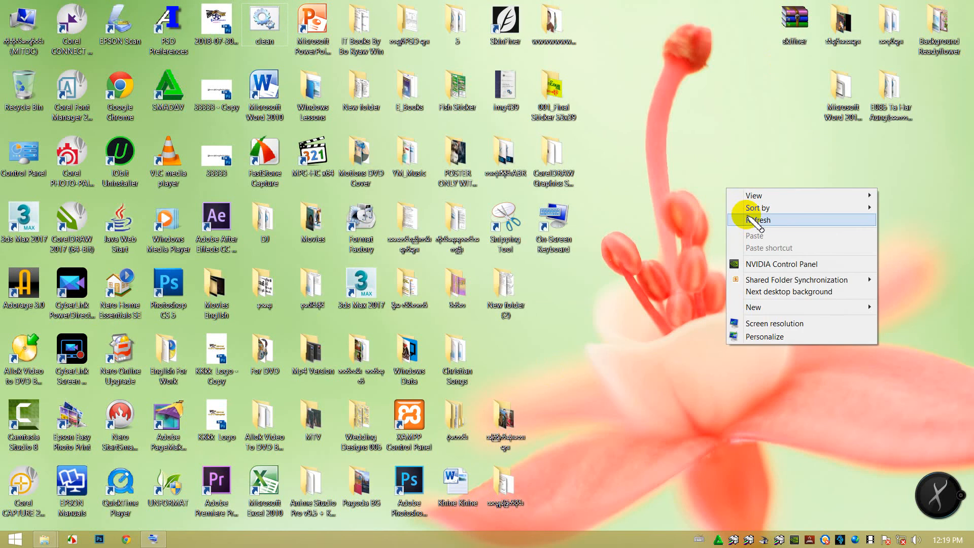
left_click(750, 217)
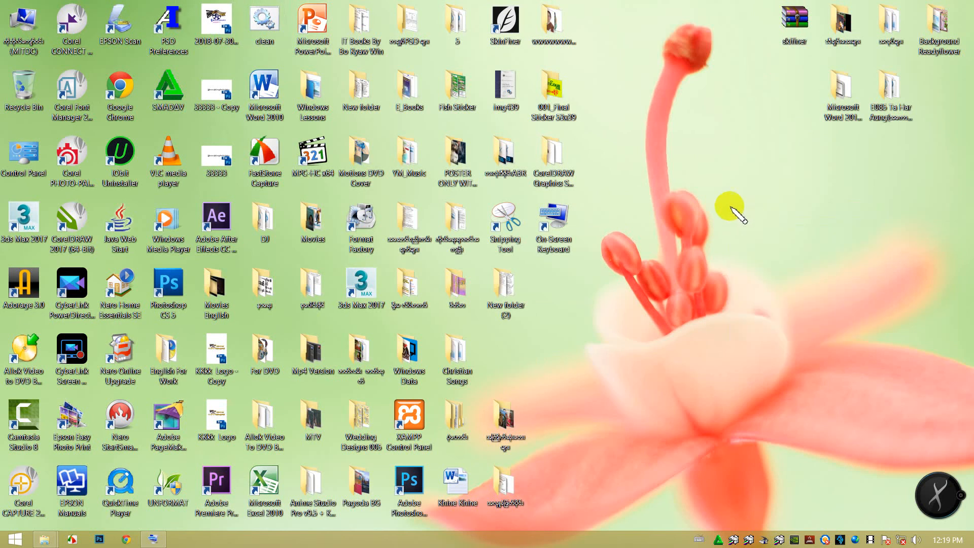
left_click(756, 238)
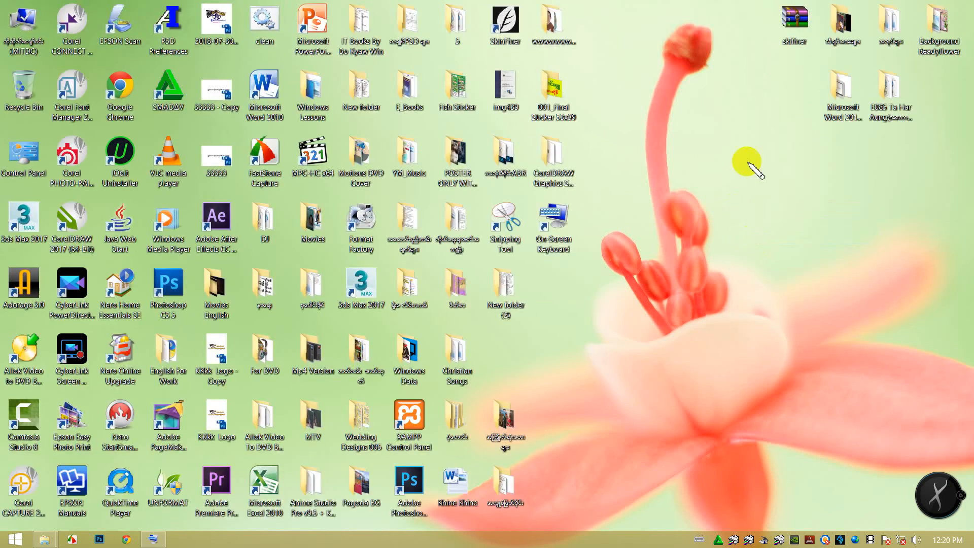
Move the skifiner archive below the separate group of folders, shift it one row lower, and refresh the desktop.
left_click_drag(783, 14, 868, 146)
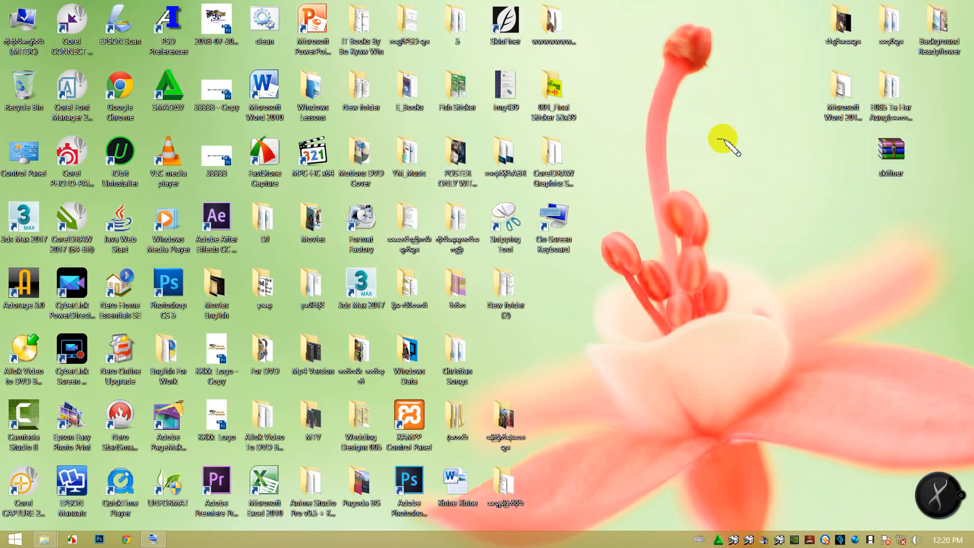
left_click(743, 174)
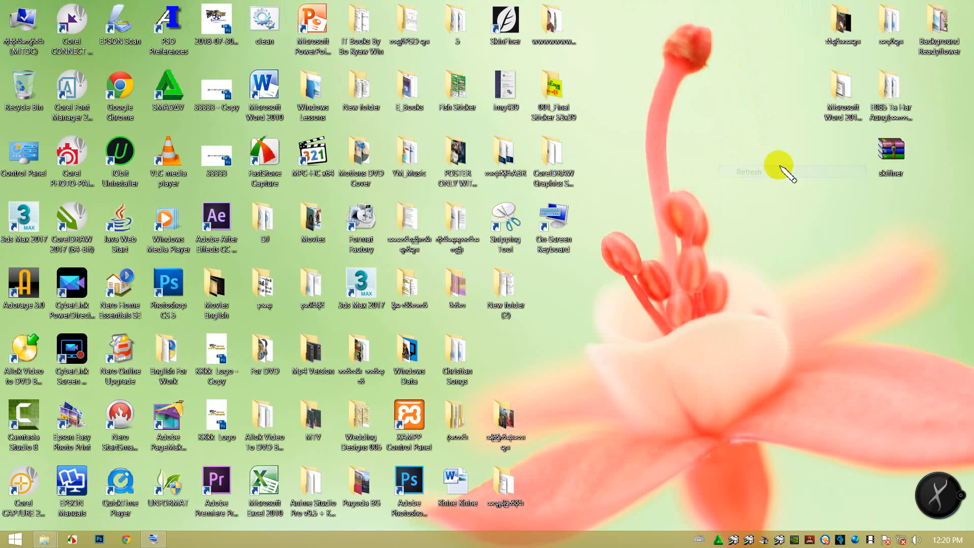
left_click_drag(892, 155, 894, 224)
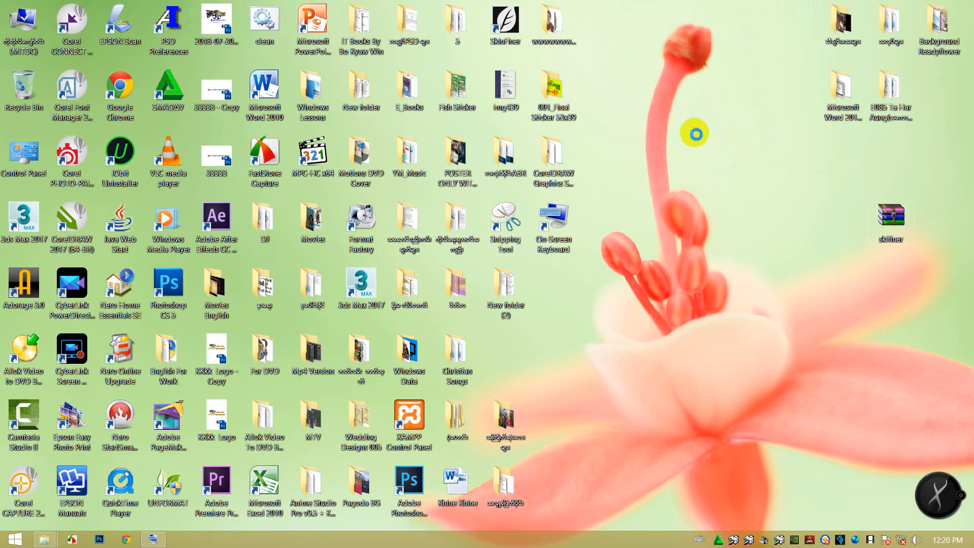
right_click(696, 137)
left_click(711, 148)
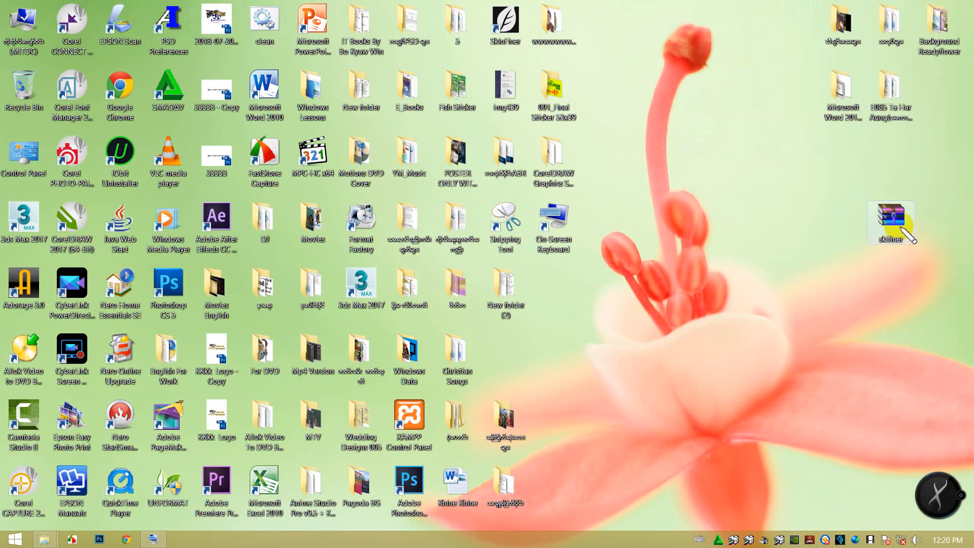
Move the skifiner archive around the empty desktop area and drop it just below the separate group of folders.
left_click_drag(894, 223, 708, 104)
left_click_drag(750, 144, 705, 92)
left_click_drag(755, 73, 649, 129)
left_click_drag(711, 101, 816, 188)
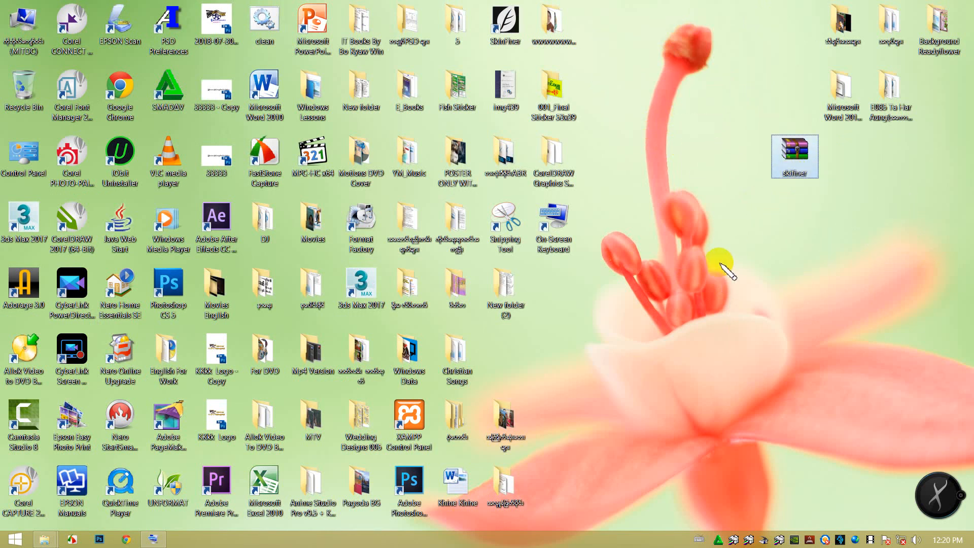
Run the clean file once more and refresh the desktop.
left_click(264, 26)
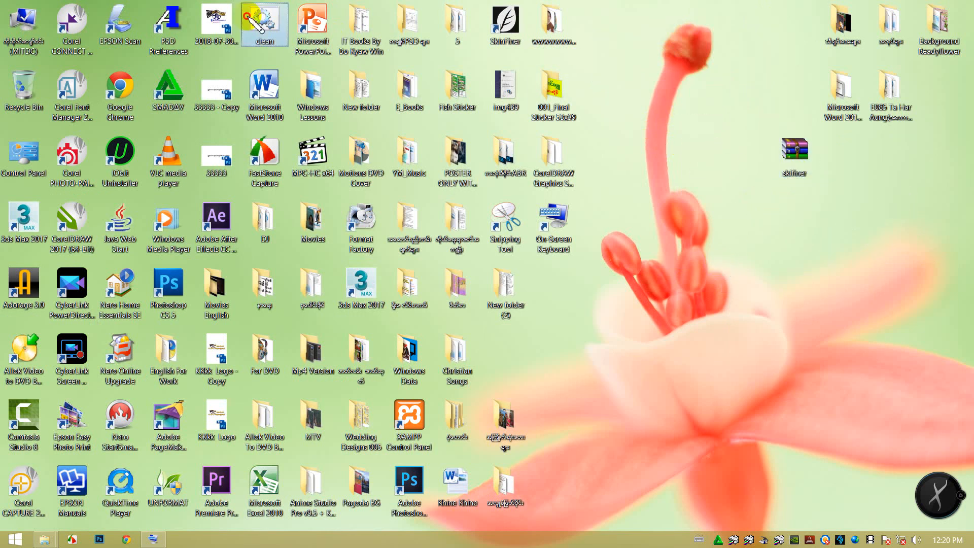
right_click(701, 213)
left_click(730, 244)
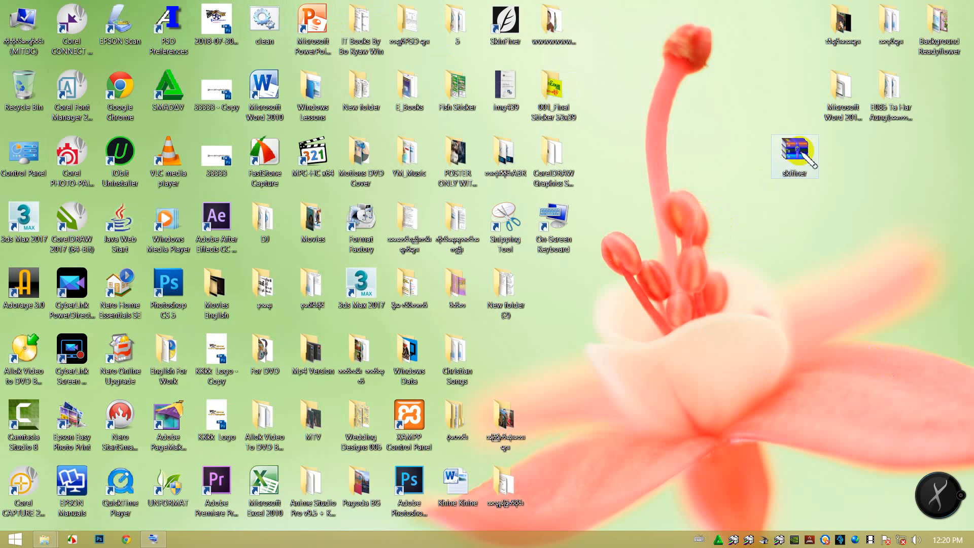
Move the skifiner archive one row lower in the empty area of the desktop.
left_click_drag(792, 153, 741, 299)
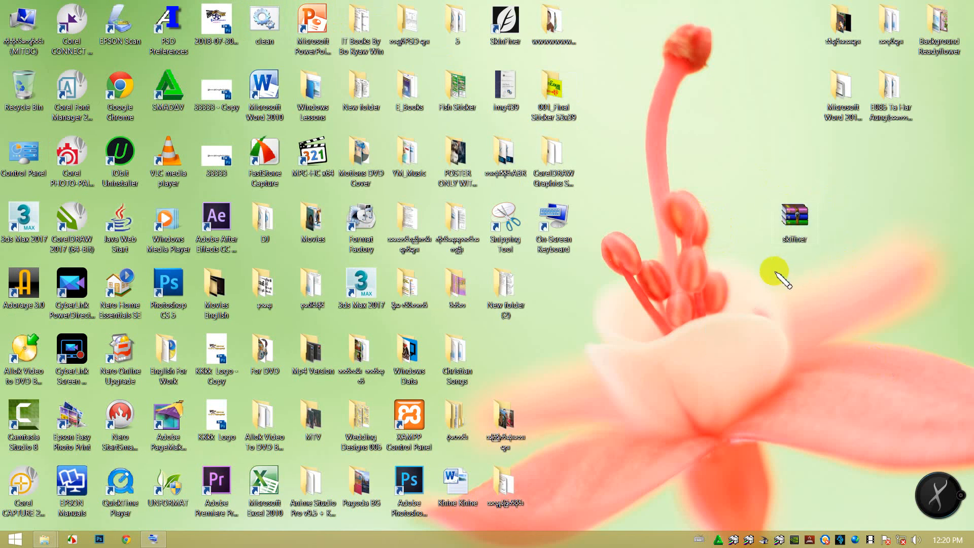
left_click_drag(705, 188, 865, 283)
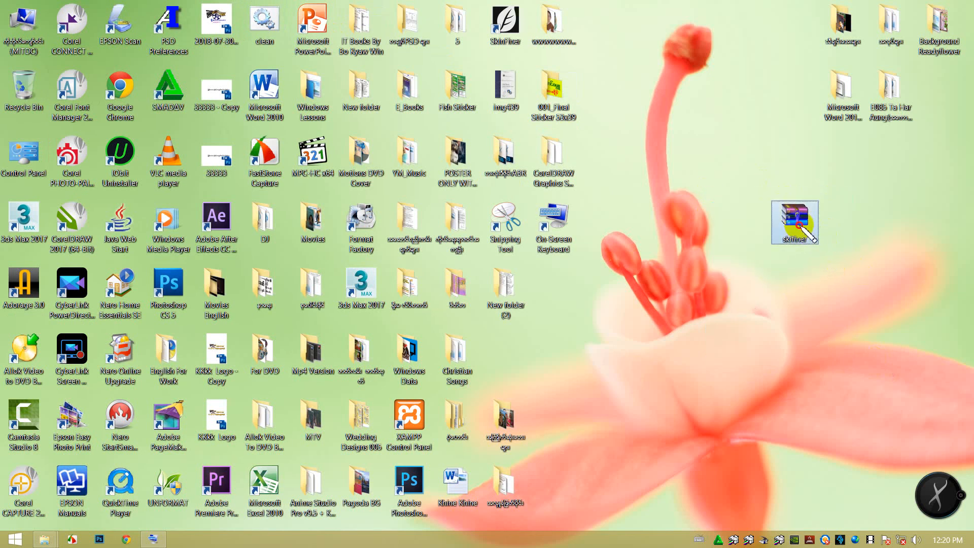